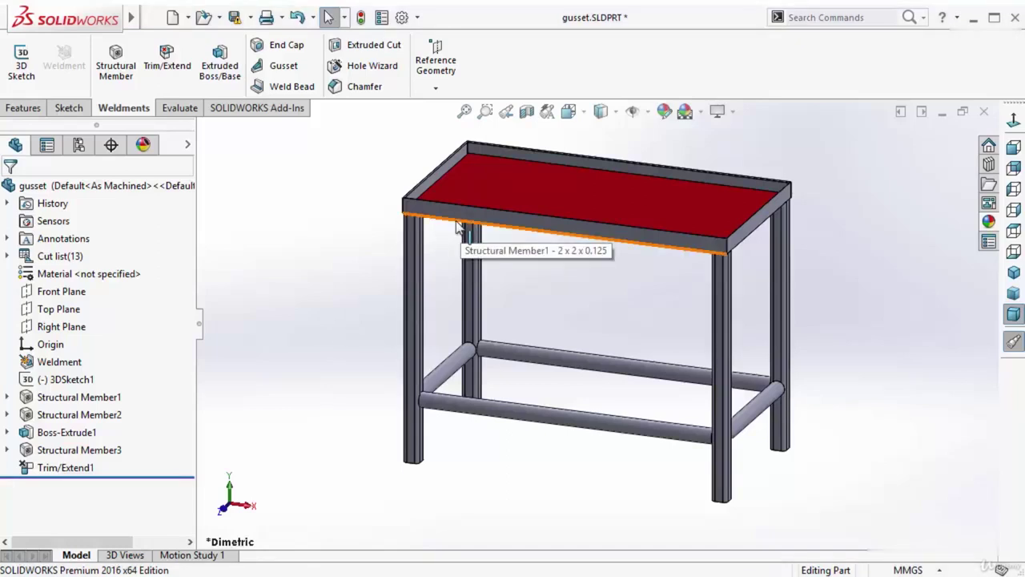
- Start a gusset supported by the front-left leg's inner flat face and the underside of the long top rail
{"action": "scroll", "coordinate": [442, 252], "scroll_direction": "down", "scroll_amount": 5}
{"action": "middle_click_drag", "start_coordinate": [432, 264], "coordinate": [423, 135]}
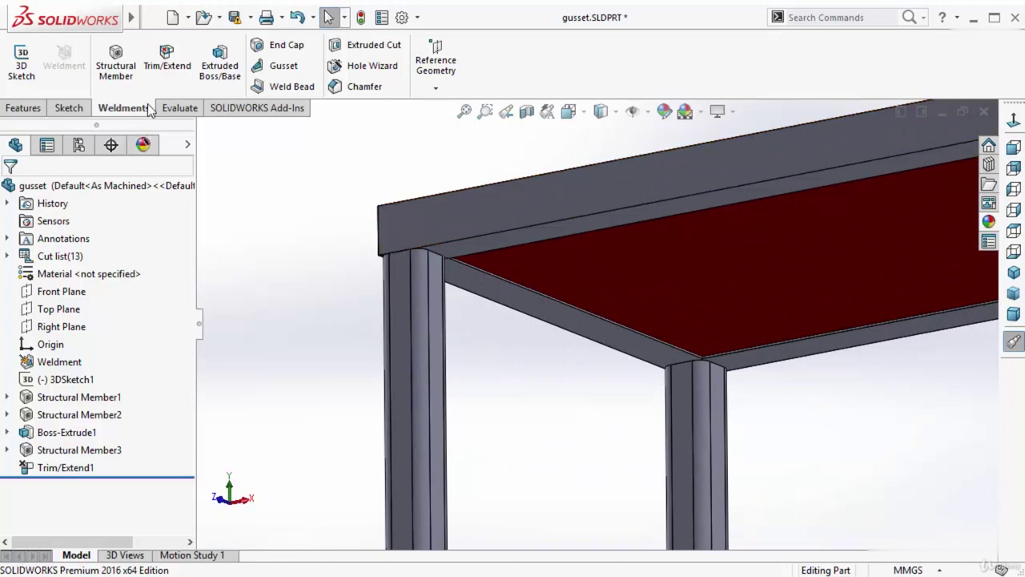
{"action": "left_click", "coordinate": [279, 67]}
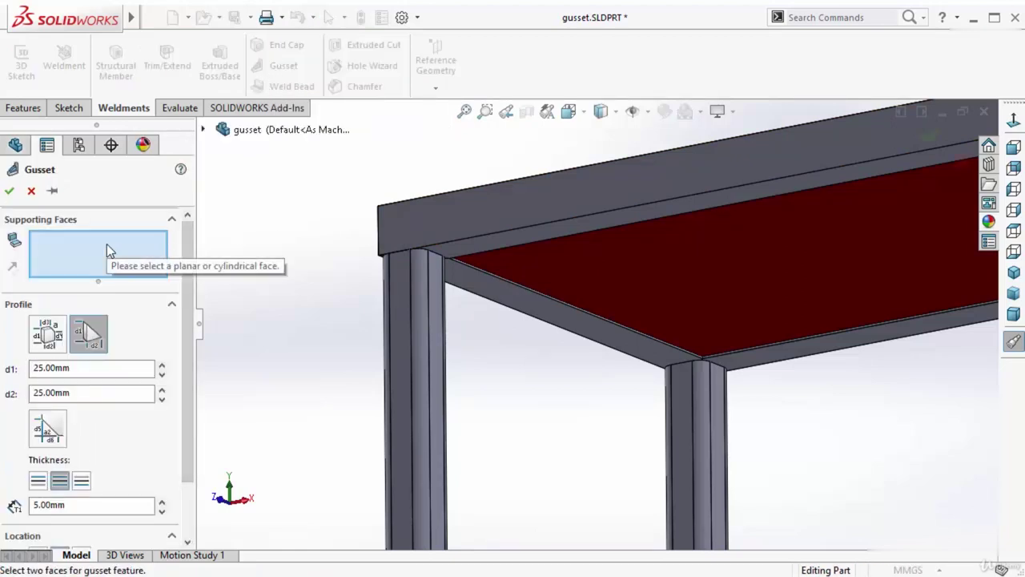
{"action": "scroll", "coordinate": [471, 298], "scroll_direction": "down", "scroll_amount": 5}
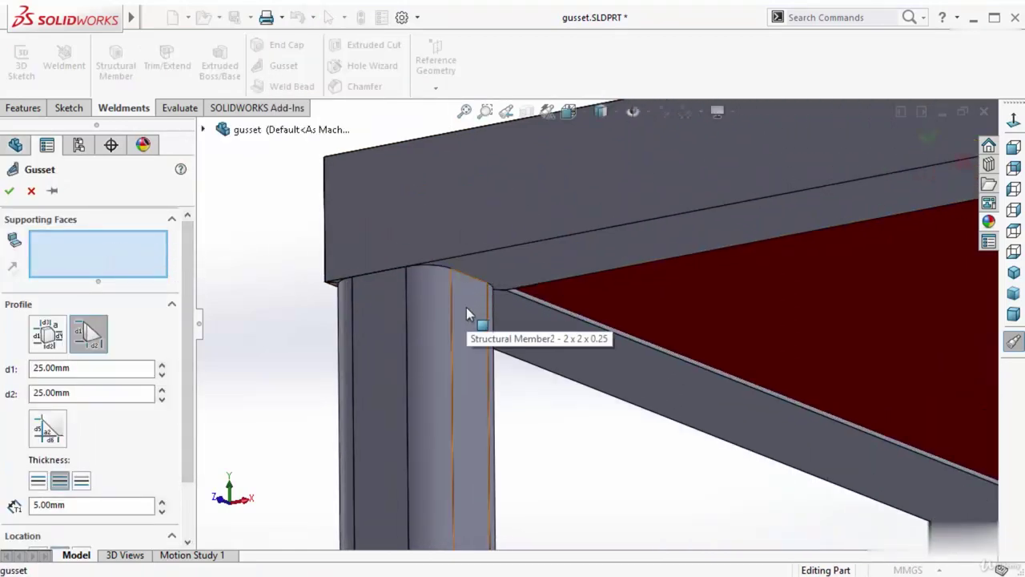
{"action": "left_click", "coordinate": [466, 306]}
{"action": "left_click", "coordinate": [499, 275]}
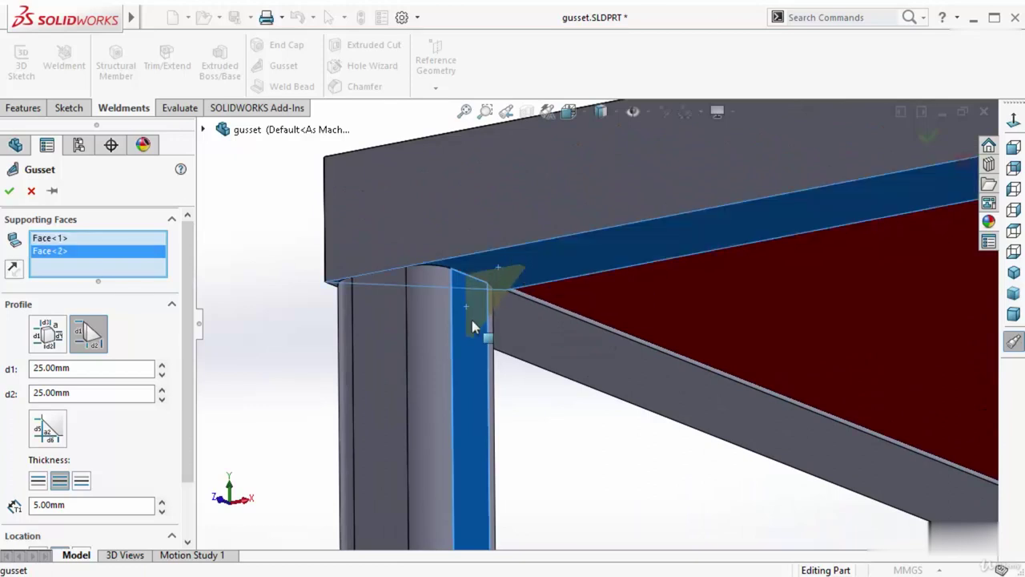
{"action": "scroll", "coordinate": [481, 249], "scroll_direction": "down", "scroll_amount": 3}
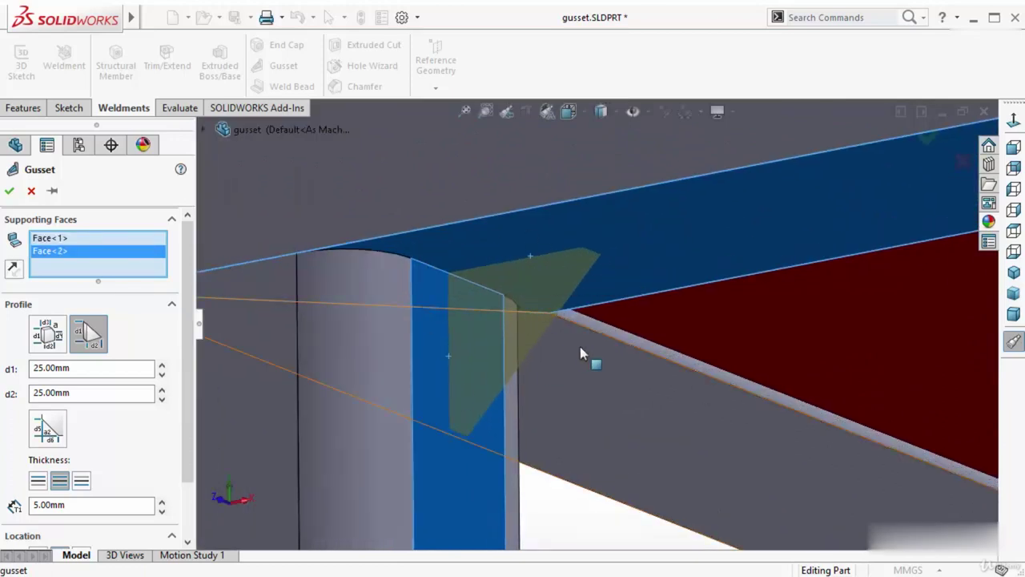
{"action": "scroll", "coordinate": [593, 360], "scroll_direction": "up", "scroll_amount": 2}
{"action": "scroll", "coordinate": [599, 364], "scroll_direction": "up", "scroll_amount": 3}
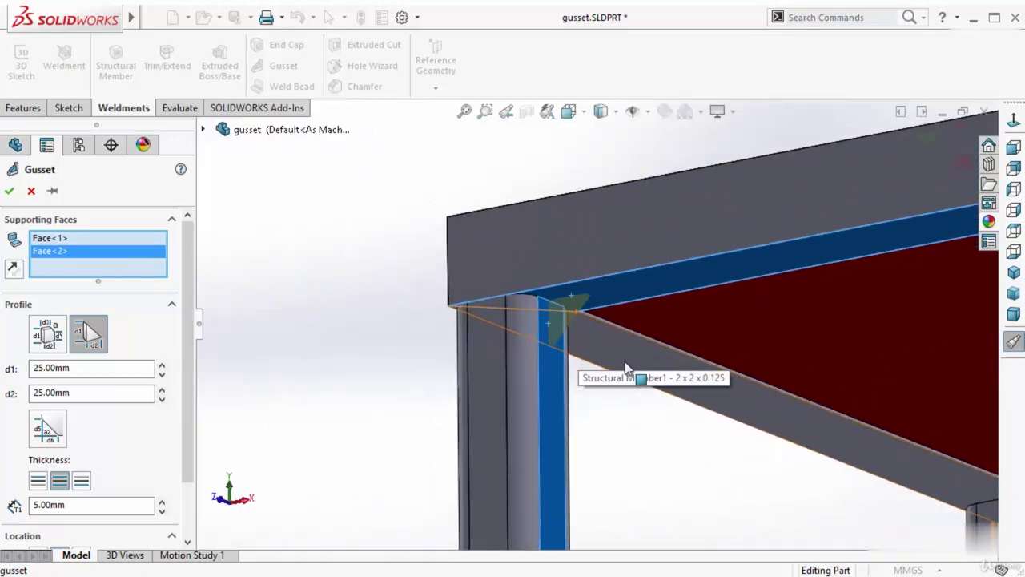
- Use the triangular profile for the gusset with d1 at 50 mm and d2 at 75 mm
{"action": "left_click", "coordinate": [97, 338]}
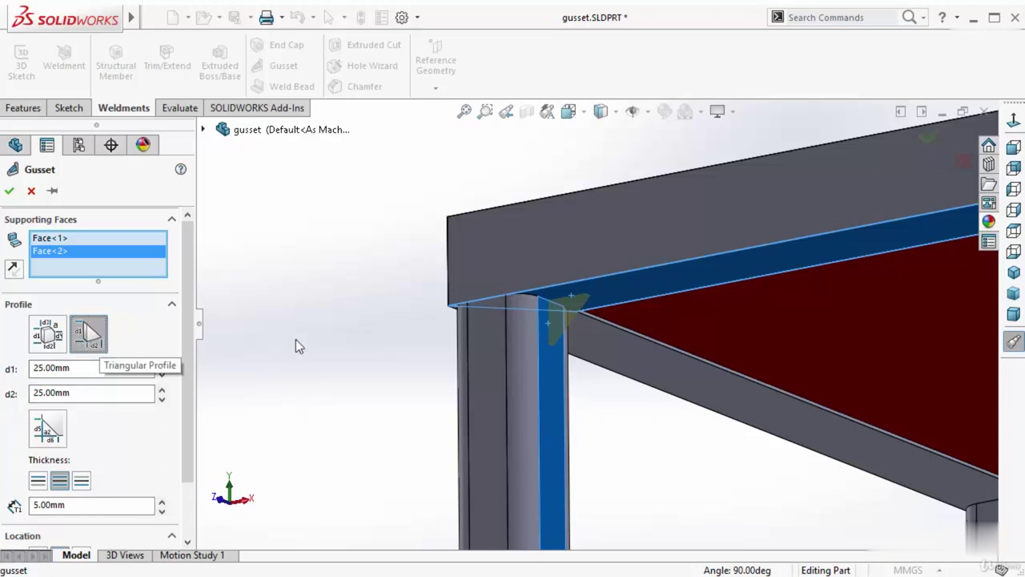
{"action": "scroll", "coordinate": [560, 320], "scroll_direction": "down", "scroll_amount": 3}
{"action": "left_click", "coordinate": [114, 368]}
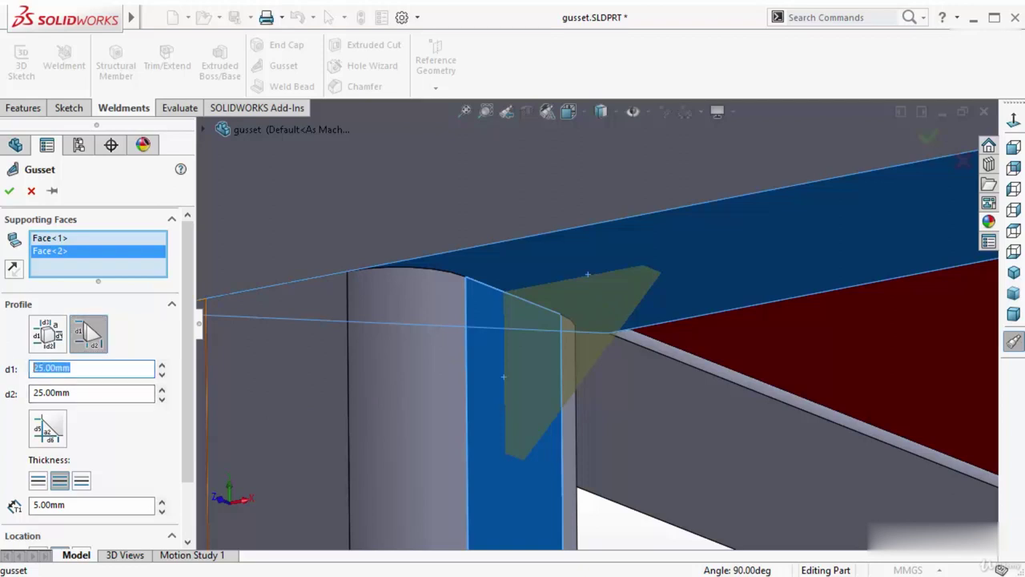
{"action": "type", "text": "50"}
{"action": "key", "text": "Return"}
{"action": "scroll", "coordinate": [550, 353], "scroll_direction": "down", "scroll_amount": 2}
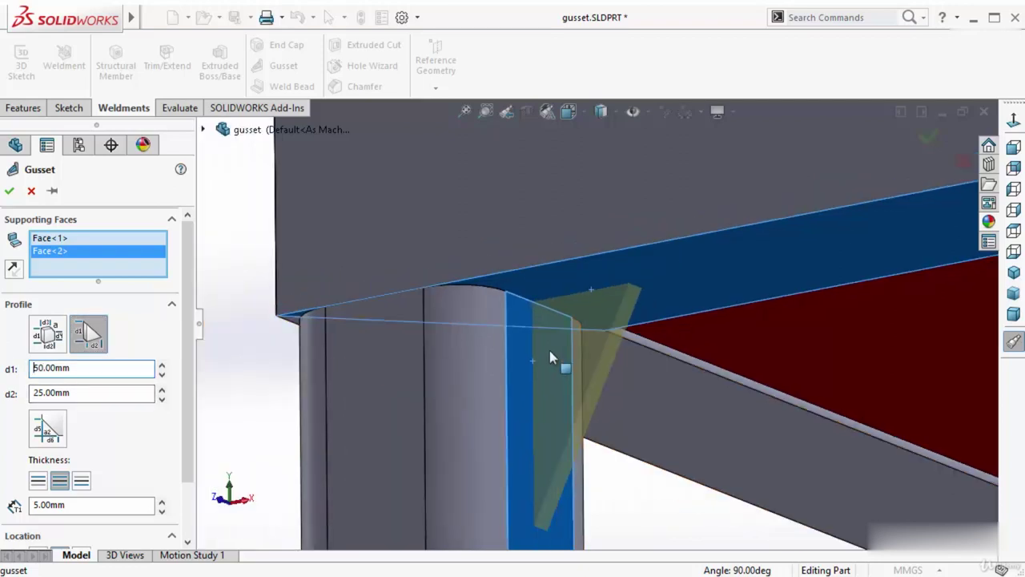
{"action": "left_click", "coordinate": [115, 392]}
{"action": "type", "text": "75"}
{"action": "key", "text": "Return"}
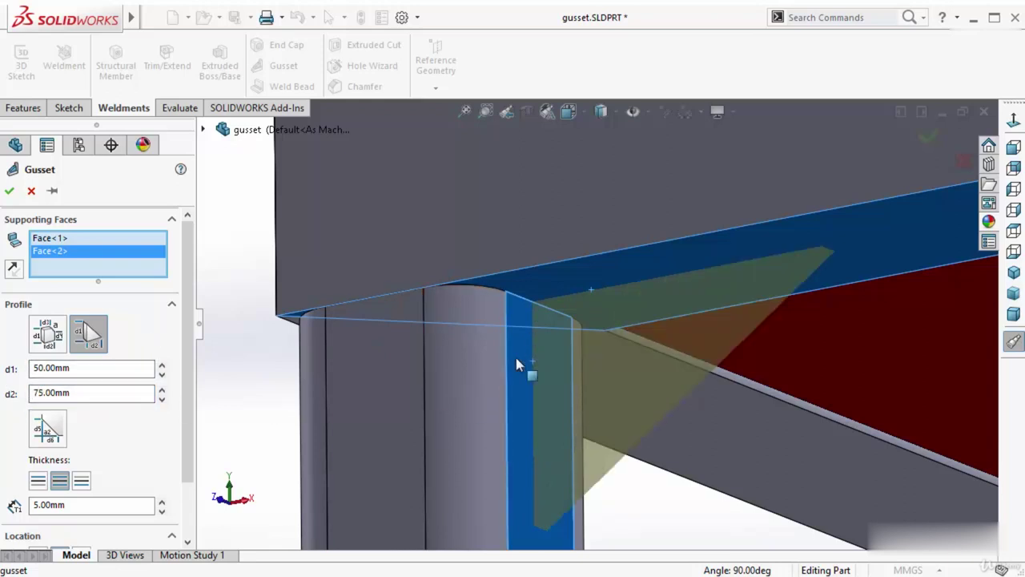
- Try swapping the gusset's d1 and d2 distances between the two supporting faces
{"action": "scroll", "coordinate": [598, 368], "scroll_direction": "up", "scroll_amount": 3}
{"action": "left_click", "coordinate": [14, 270]}
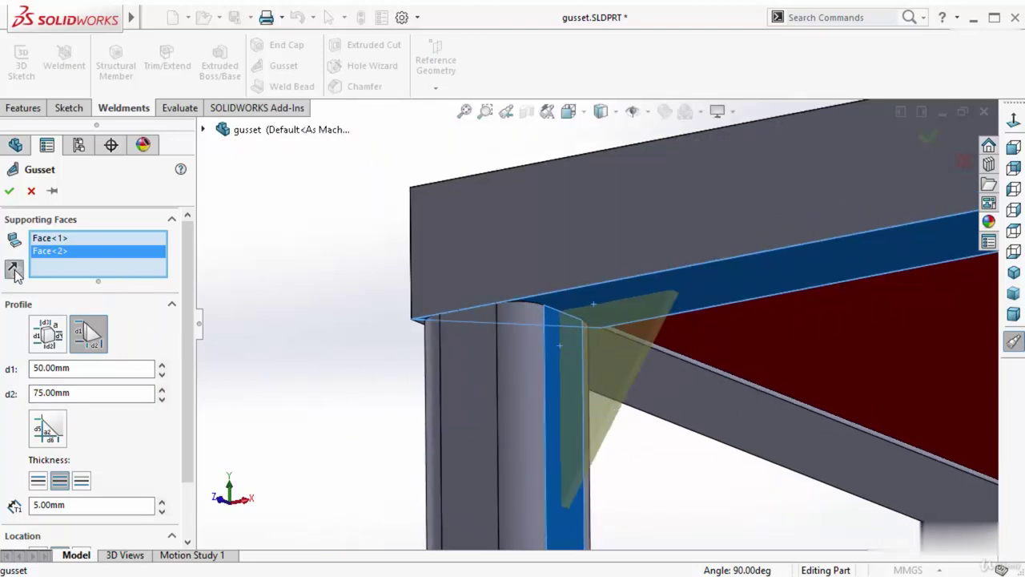
{"action": "left_click", "coordinate": [13, 270]}
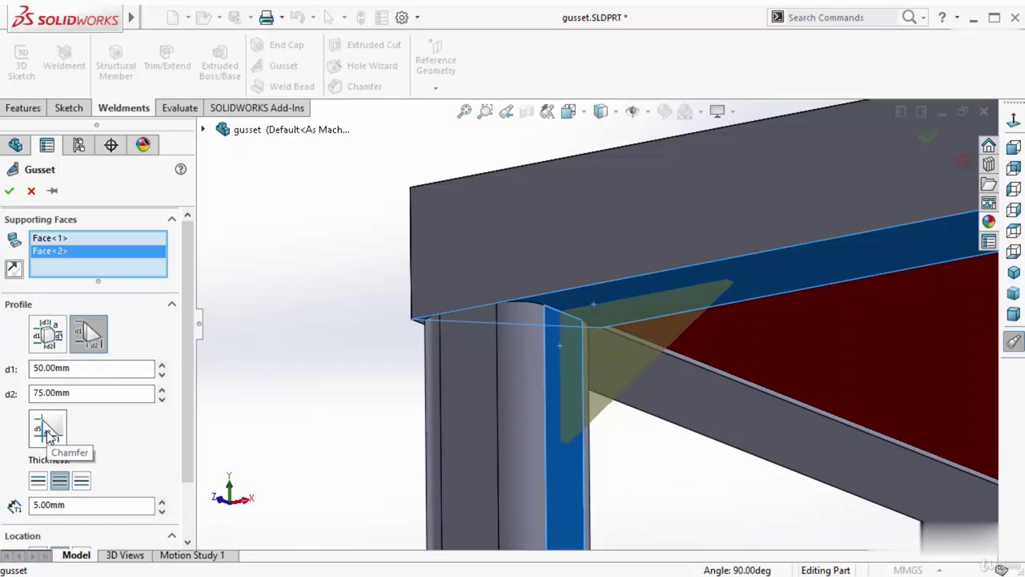
- Try adding a 12.50 mm by 12.50 mm chamfer to the gusset's inner corner
{"action": "scroll", "coordinate": [550, 267], "scroll_direction": "down", "scroll_amount": 2}
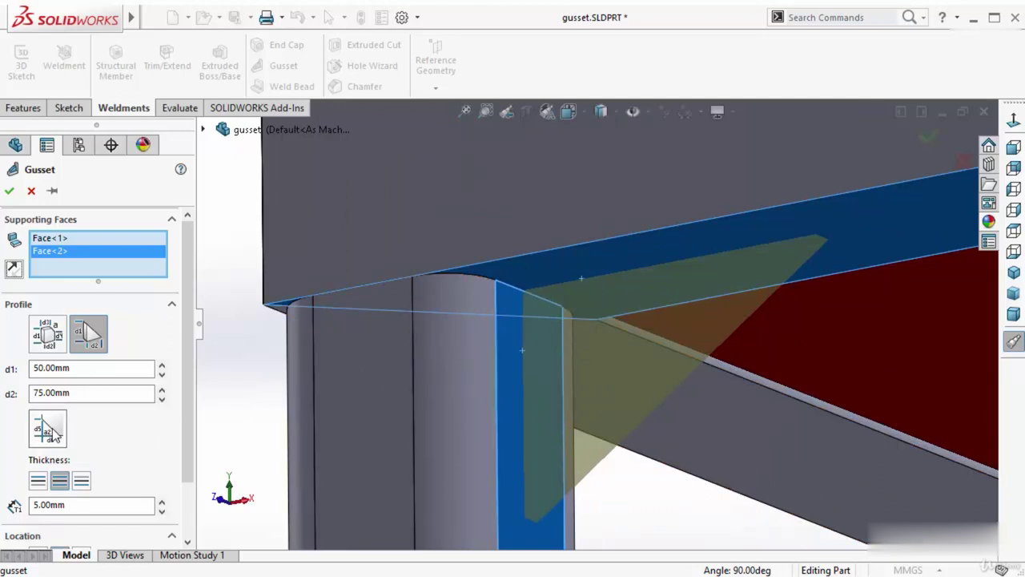
{"action": "left_click", "coordinate": [50, 430]}
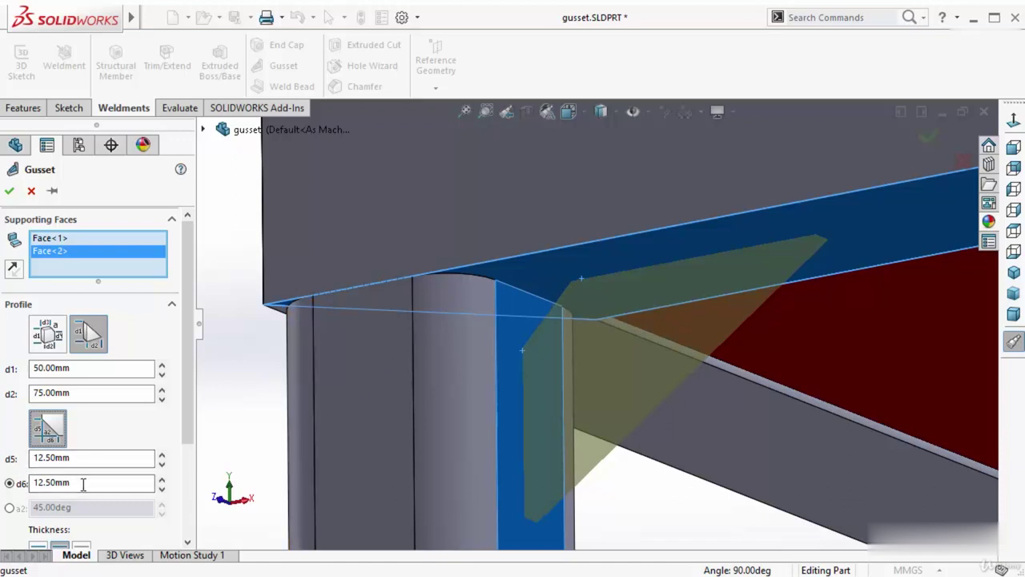
{"action": "left_click", "coordinate": [48, 432]}
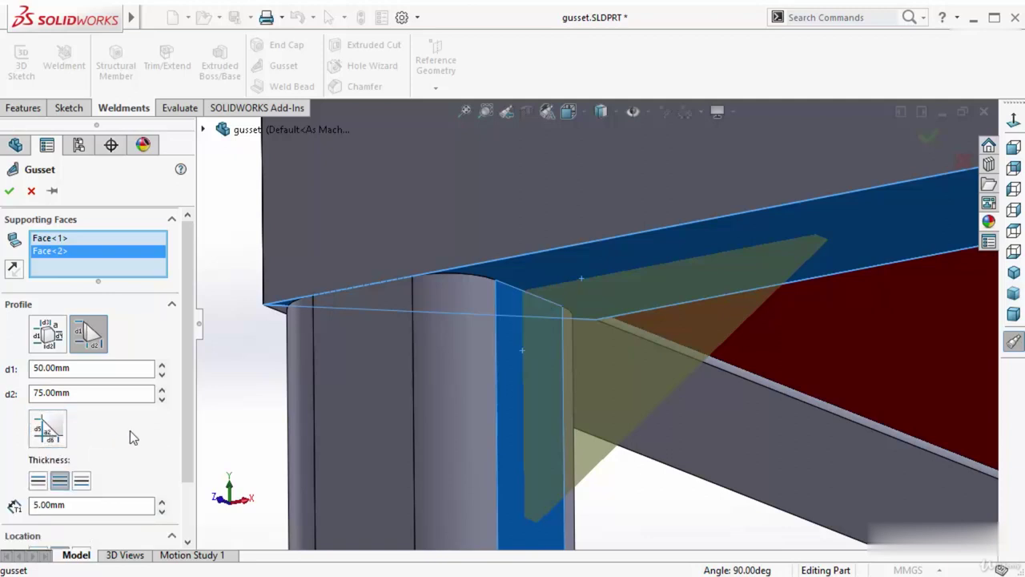
- Set the gusset's thickness to 10 mm
{"action": "left_click_drag", "start_coordinate": [88, 505], "coordinate": [28, 504]}
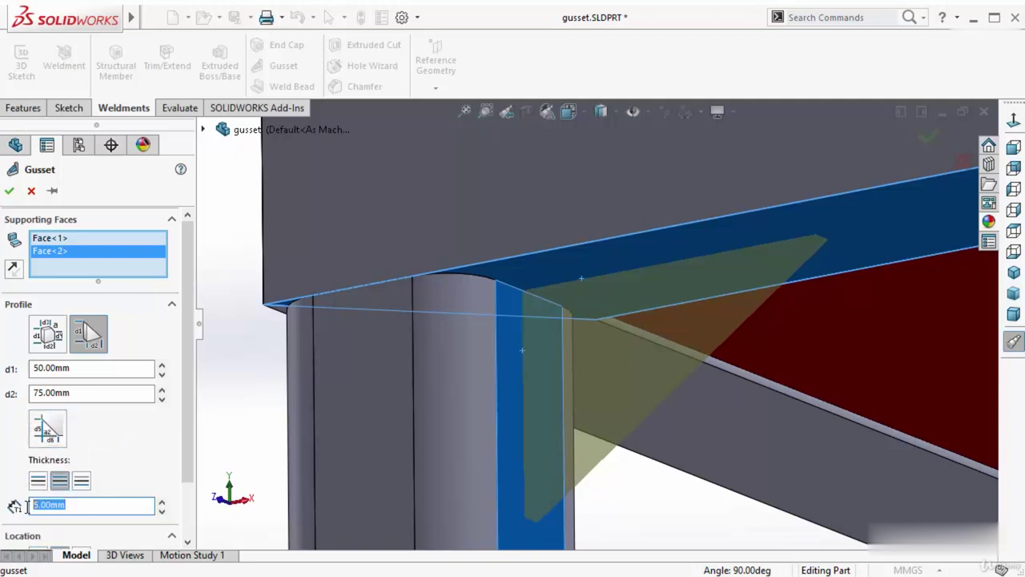
{"action": "middle_click_drag", "start_coordinate": [218, 447], "coordinate": [544, 408]}
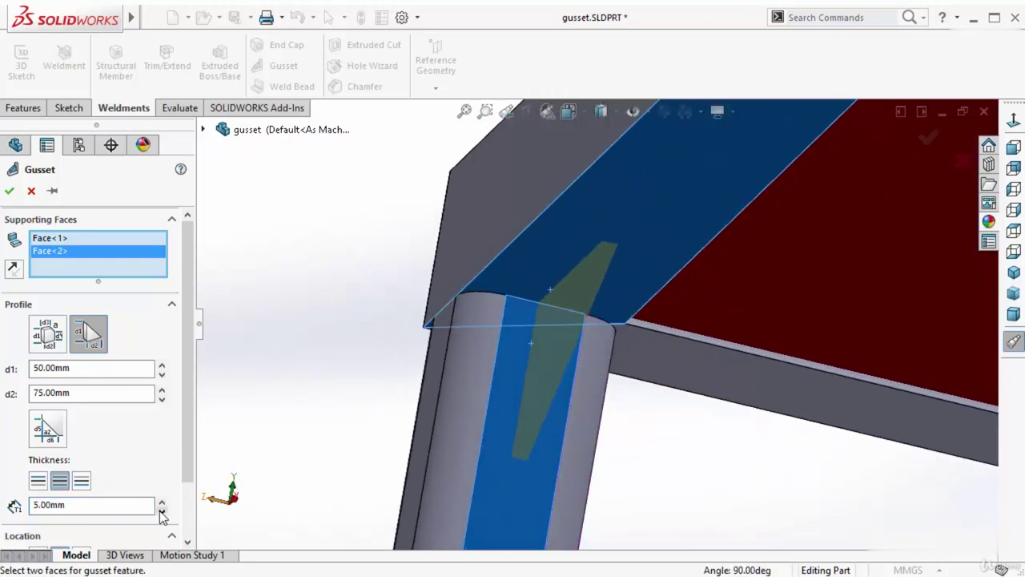
{"action": "key", "text": "Return"}
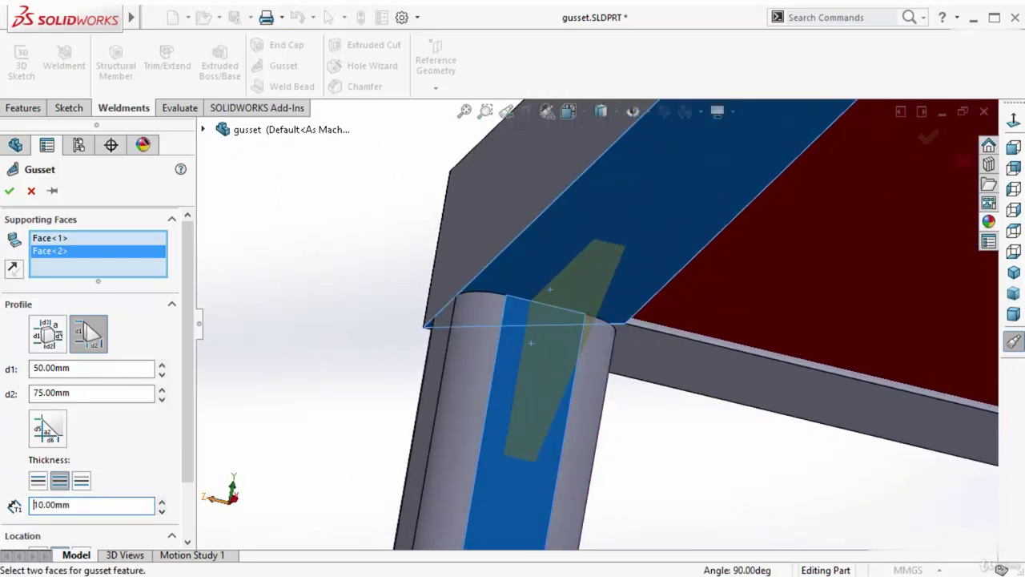
- Try applying the gusset's thickness to each single side instead of both sides
{"action": "left_click", "coordinate": [38, 483]}
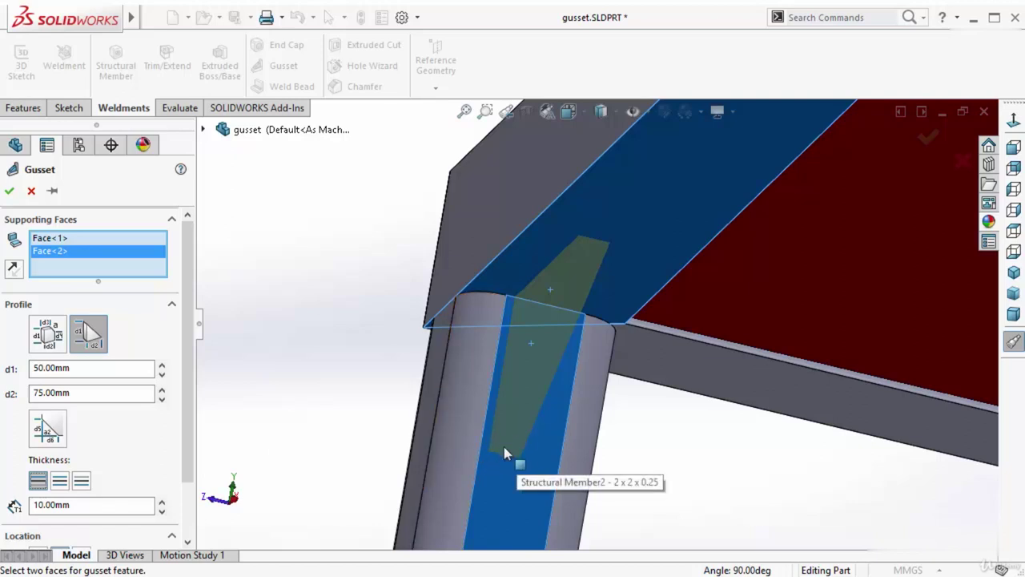
{"action": "left_click", "coordinate": [82, 481]}
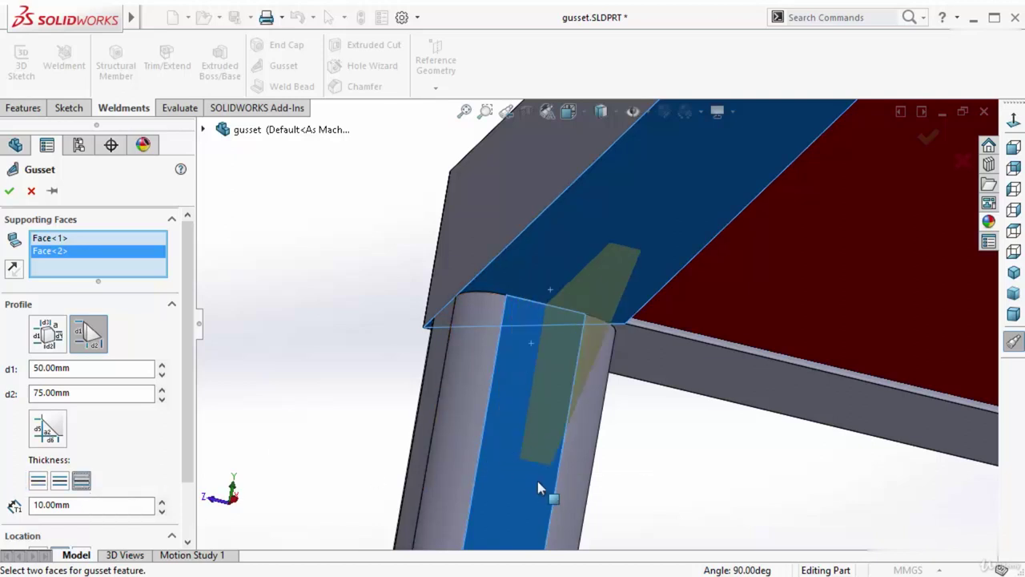
{"action": "left_click", "coordinate": [60, 480]}
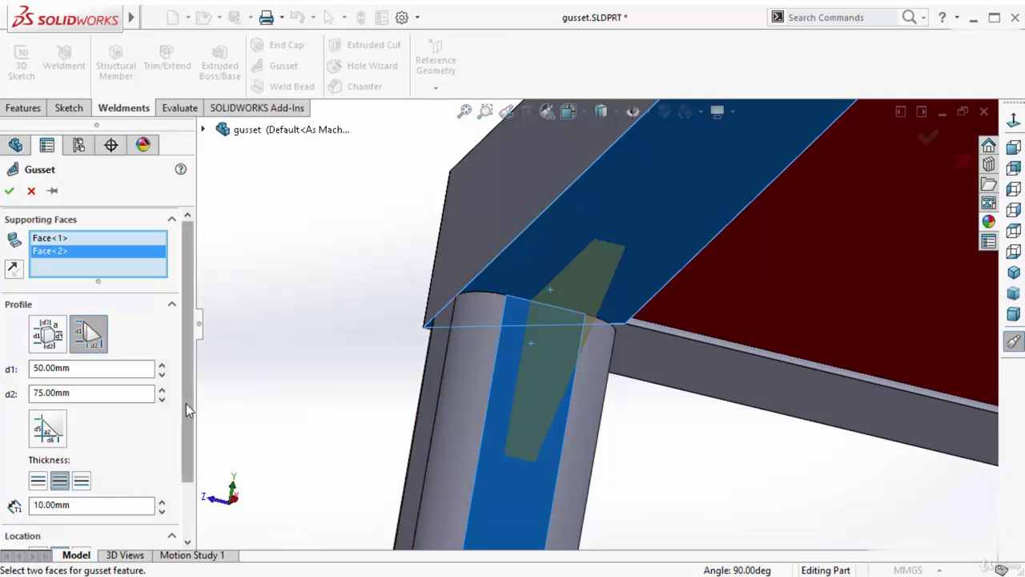
- Try locating the gusset profile at the start point and the end point instead of the mid point
{"action": "scroll", "coordinate": [186, 403], "scroll_direction": "down", "scroll_amount": 3}
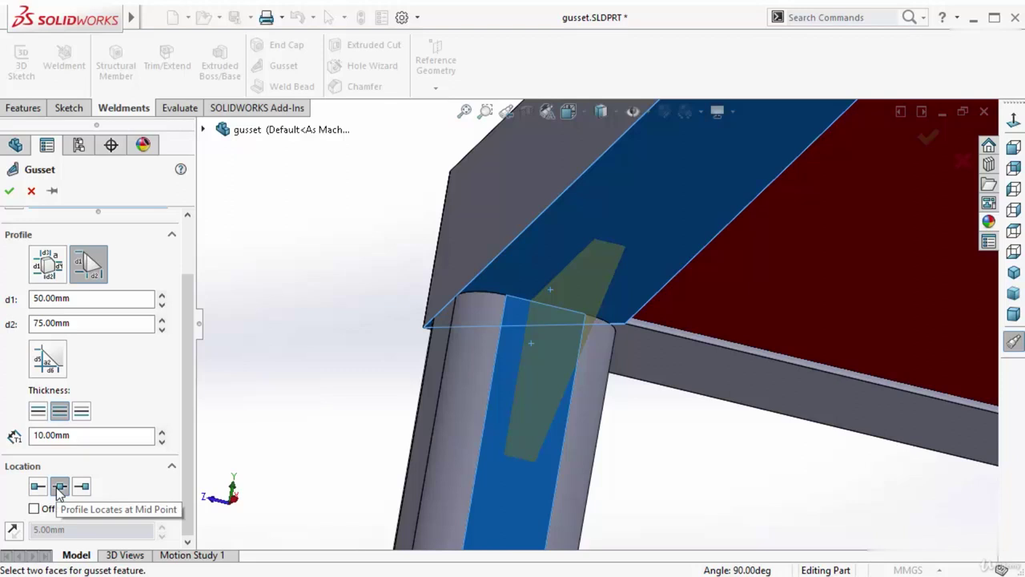
{"action": "scroll", "coordinate": [458, 423], "scroll_direction": "down", "scroll_amount": 2}
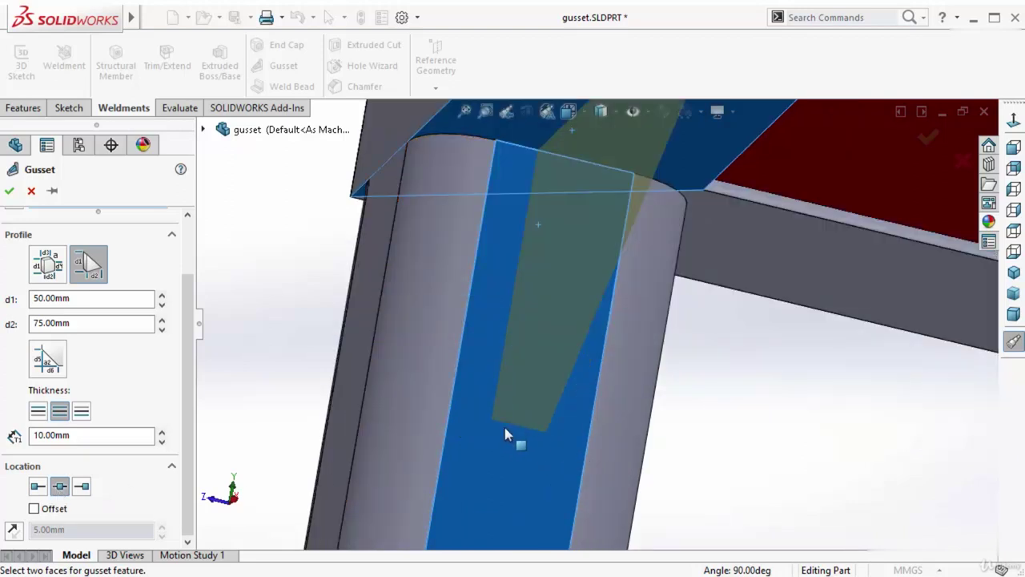
{"action": "left_click", "coordinate": [40, 488]}
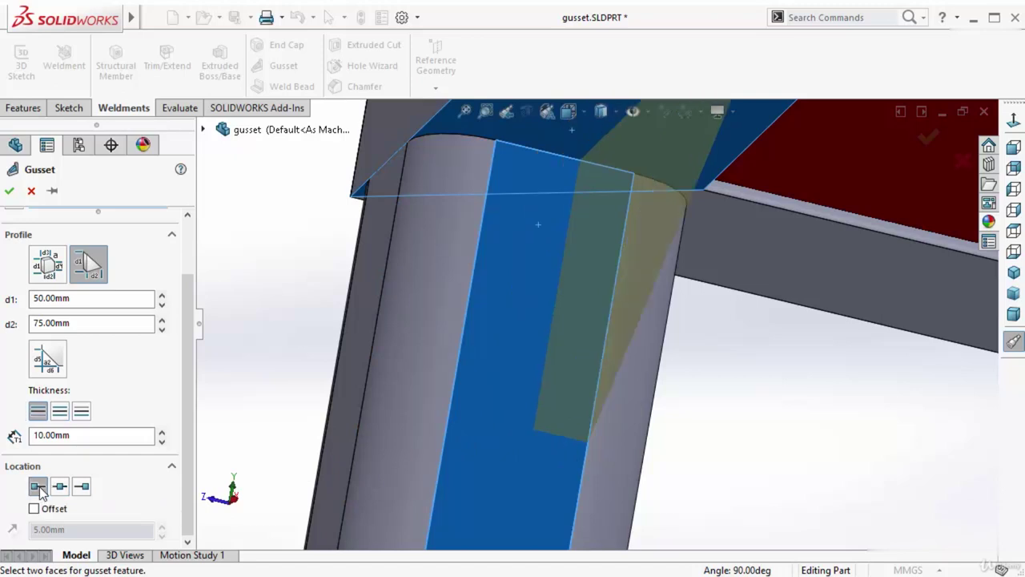
{"action": "left_click", "coordinate": [81, 487]}
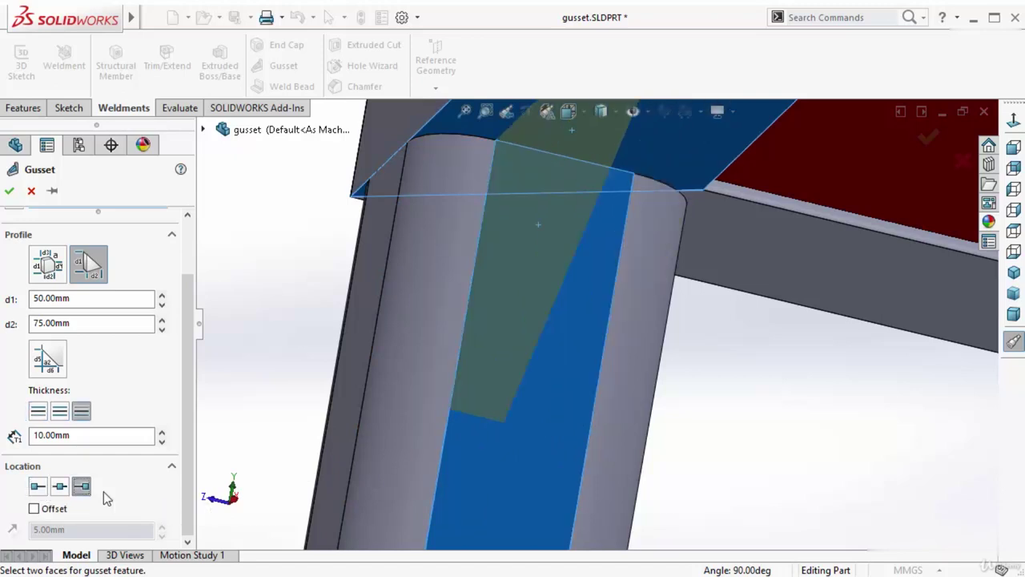
{"action": "left_click", "coordinate": [60, 486]}
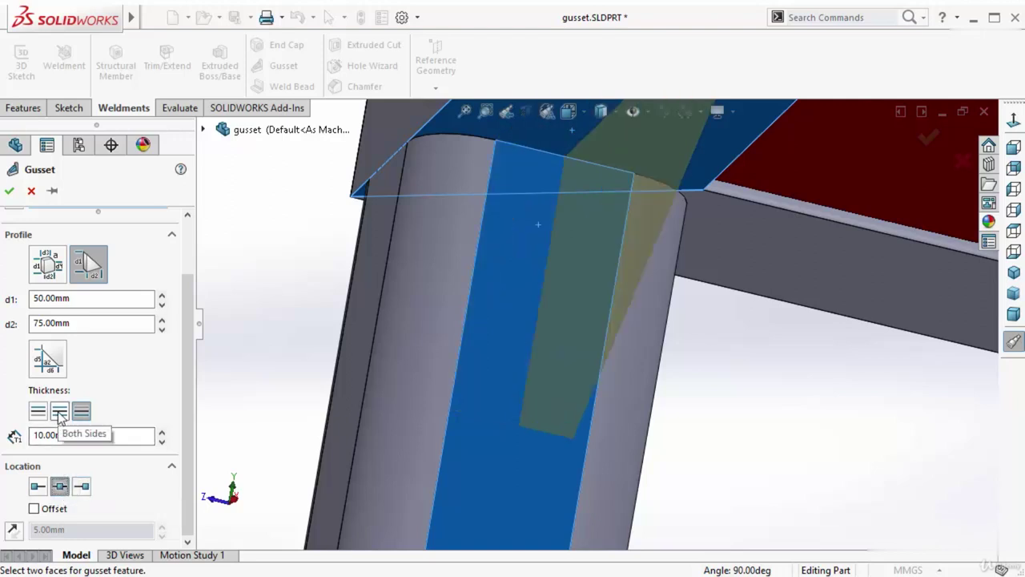
{"action": "left_click", "coordinate": [60, 412]}
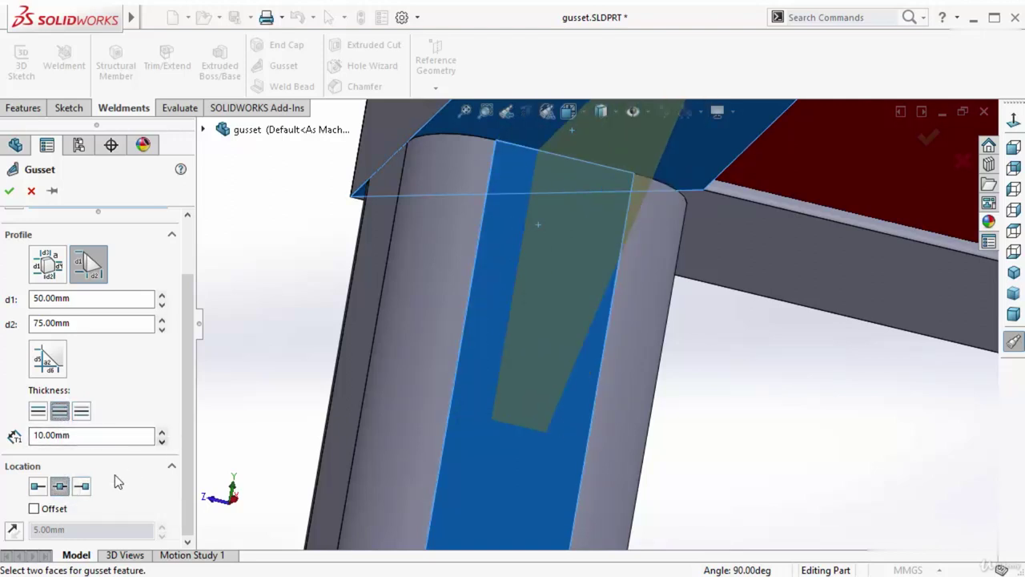
- Enable the gusset's location offset and try offset values of 15 mm and 10 mm
{"action": "left_click", "coordinate": [33, 510]}
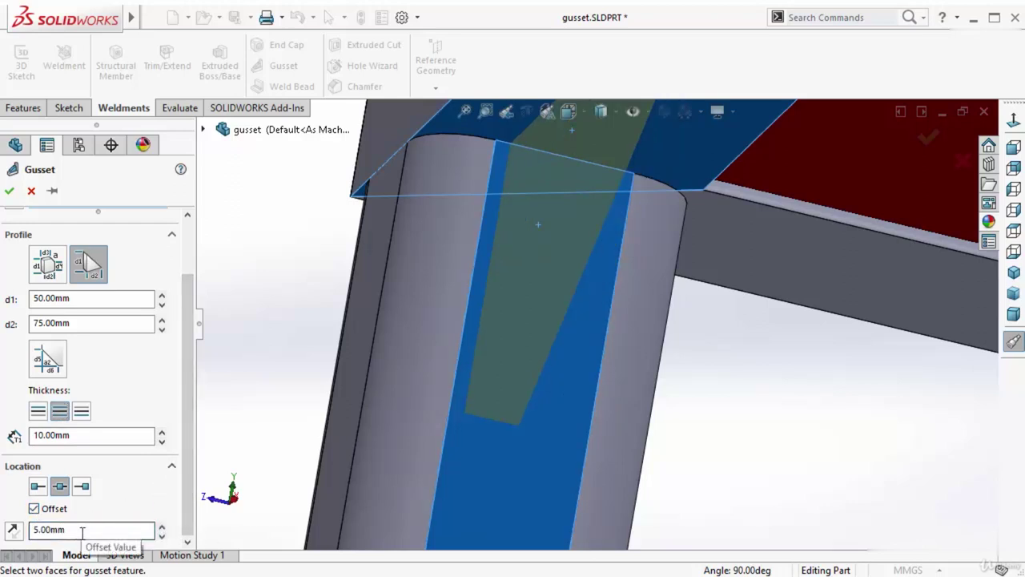
{"action": "type", "text": "15"}
{"action": "key", "text": "Return"}
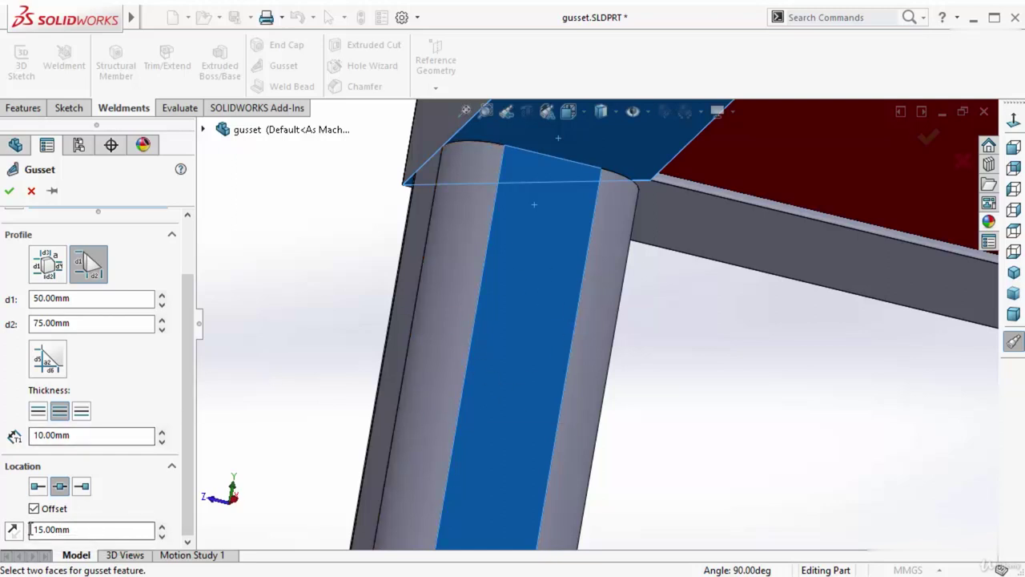
{"action": "double_click", "coordinate": [53, 529]}
{"action": "type", "text": "10"}
{"action": "key", "text": "Return"}
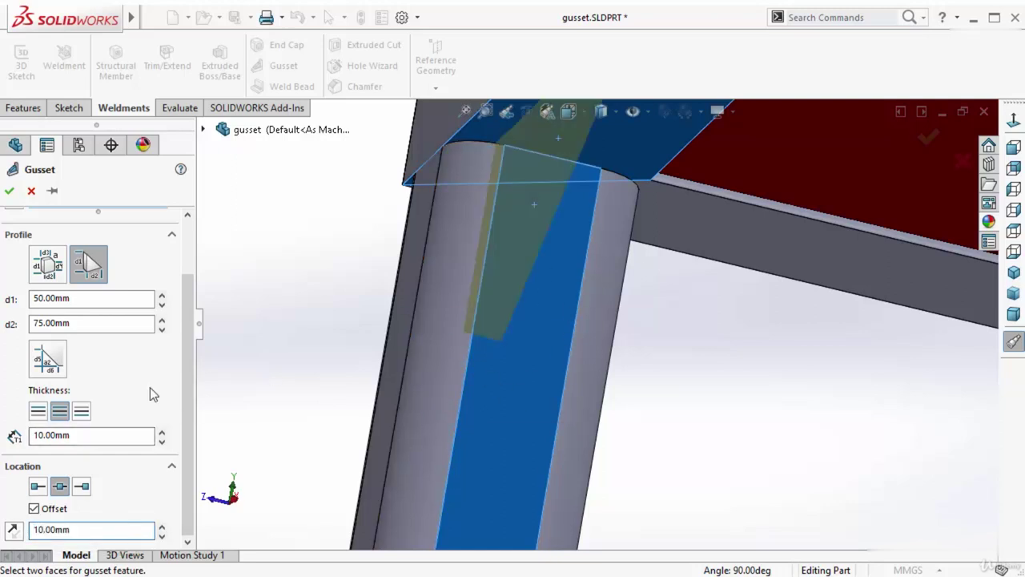
- Set the gusset's location offset to 7 mm and create the gusset
{"action": "double_click", "coordinate": [102, 529]}
{"action": "type", "text": "7"}
{"action": "key", "text": "Return"}
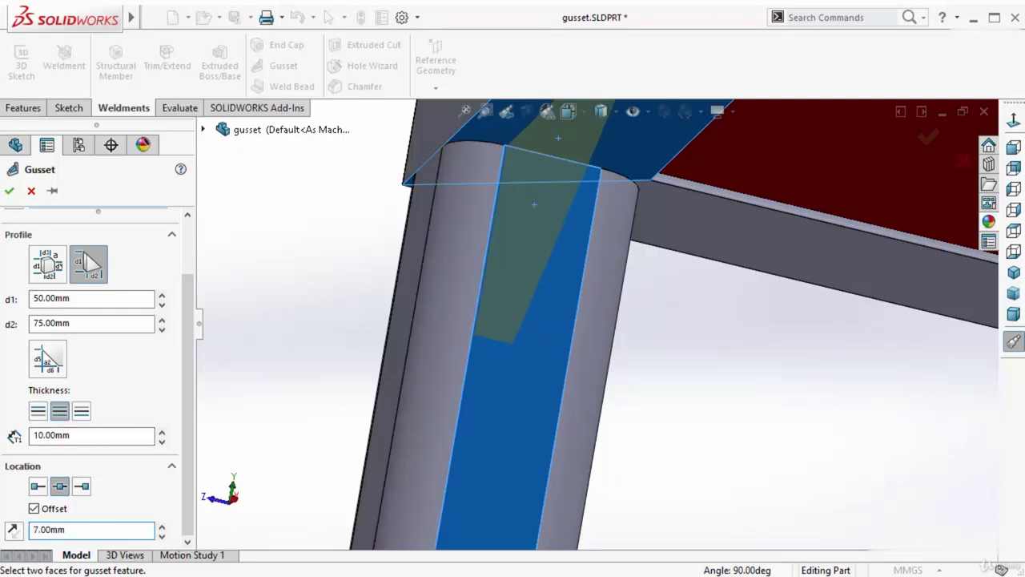
{"action": "left_click", "coordinate": [13, 532]}
{"action": "left_click", "coordinate": [12, 531]}
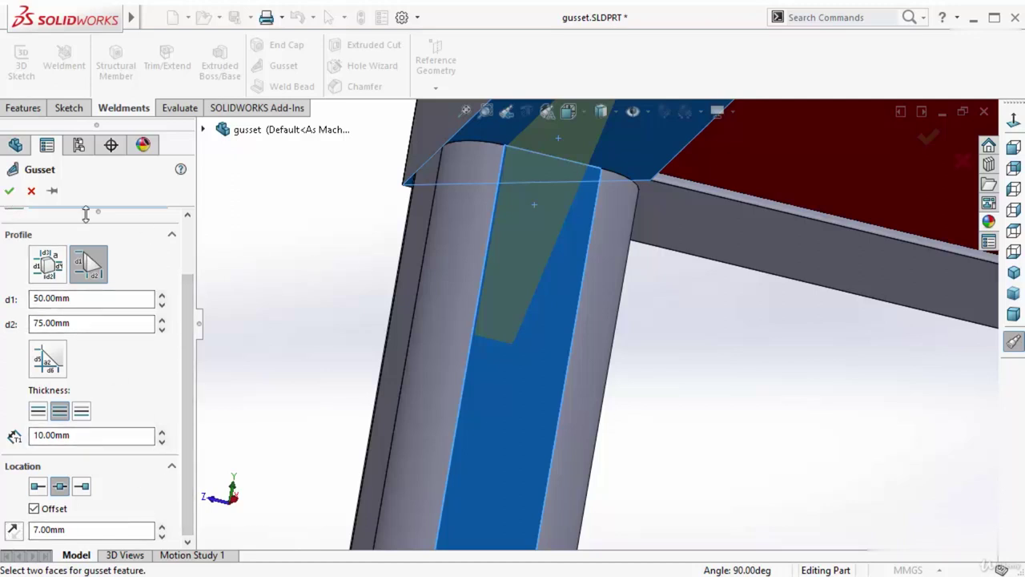
{"action": "left_click", "coordinate": [9, 191]}
{"action": "scroll", "coordinate": [605, 309], "scroll_direction": "up", "scroll_amount": 4}
{"action": "scroll", "coordinate": [572, 268], "scroll_direction": "down", "scroll_amount": 2}
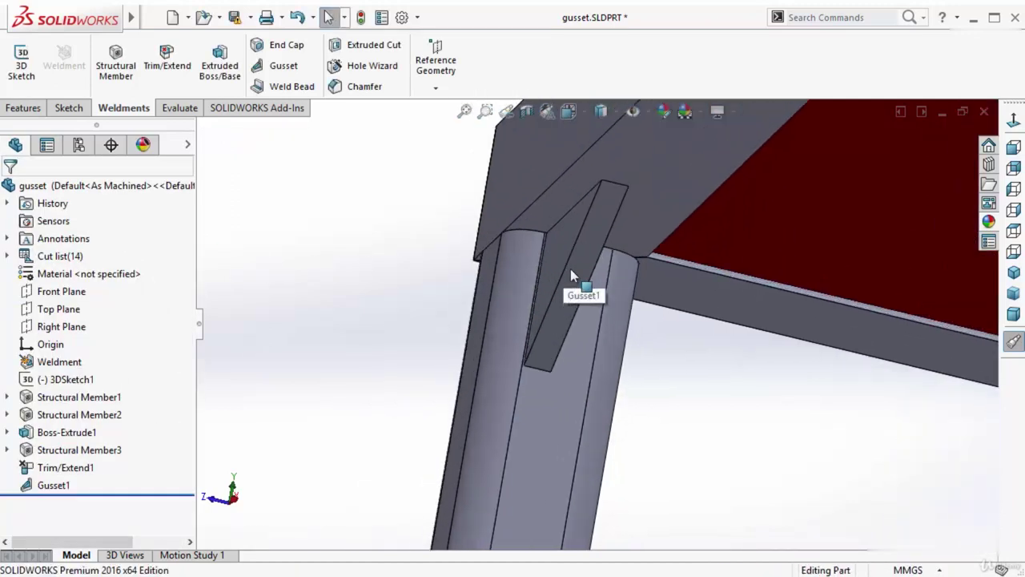
- Edit the existing gusset, switch it to the polygonal profile and turn off its location offset
{"action": "left_click", "coordinate": [71, 483]}
{"action": "left_click", "coordinate": [69, 442]}
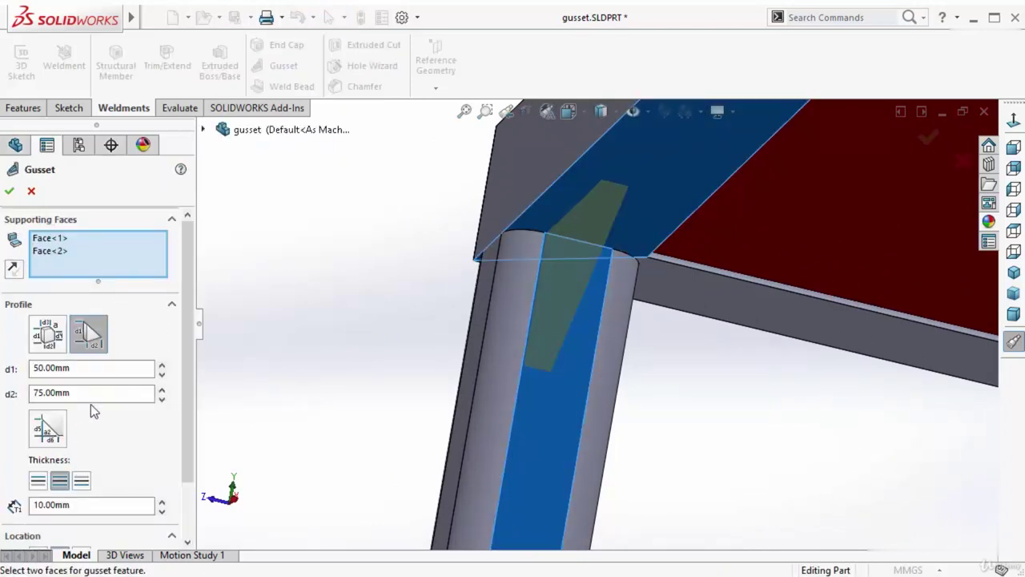
{"action": "left_click", "coordinate": [49, 333]}
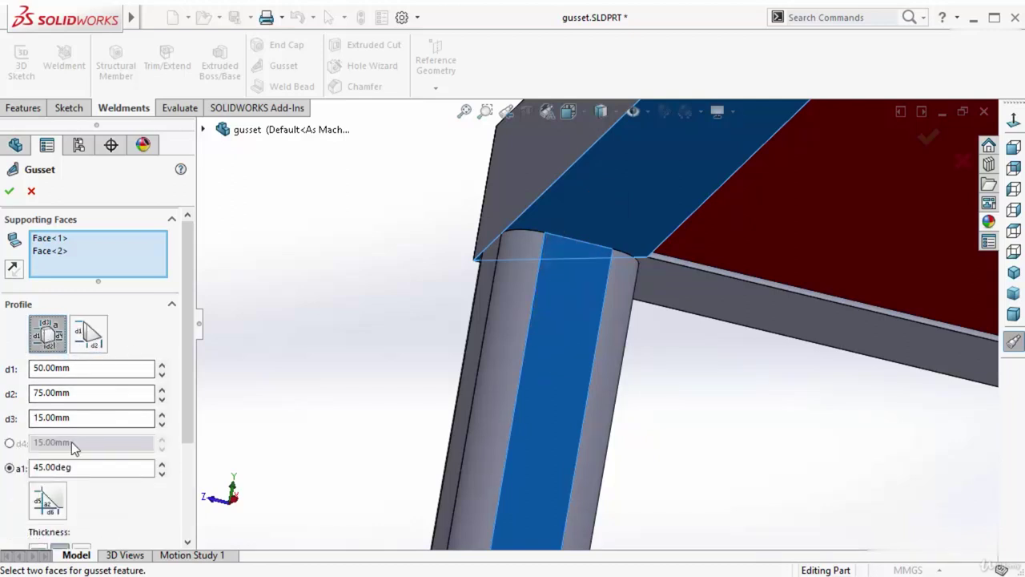
{"action": "left_click_drag", "start_coordinate": [184, 381], "coordinate": [179, 496]}
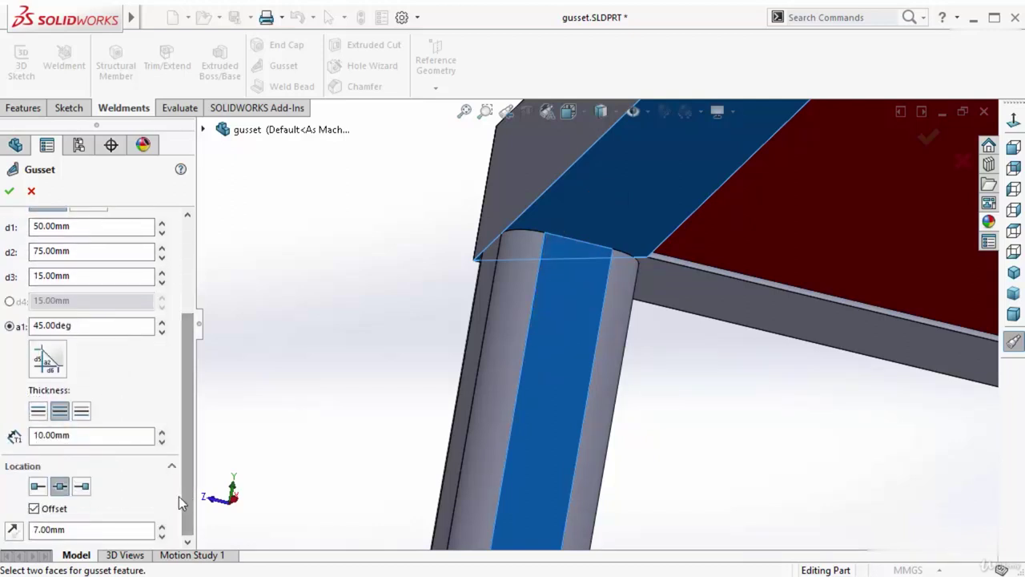
{"action": "left_click", "coordinate": [34, 509]}
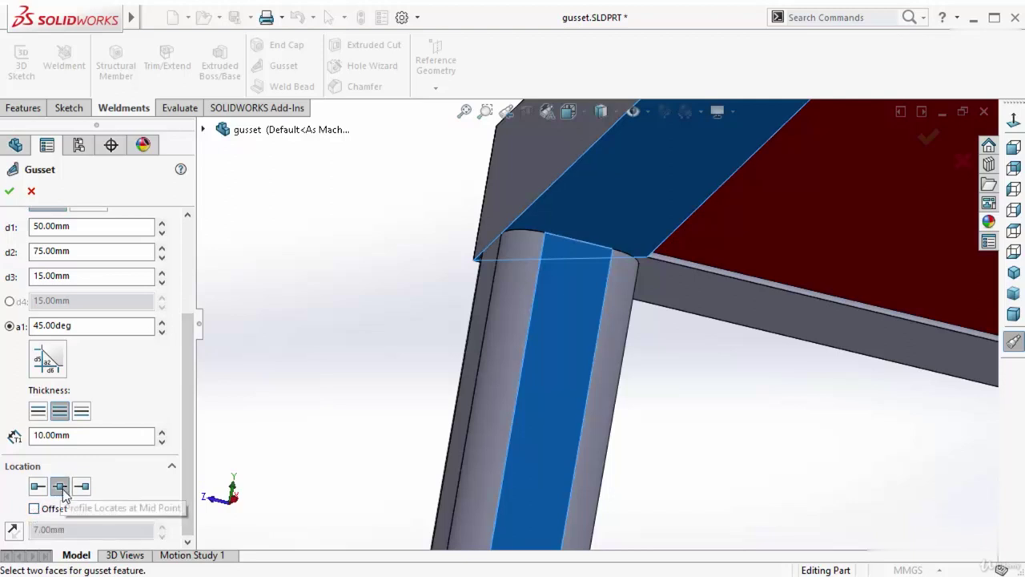
{"action": "left_click_drag", "start_coordinate": [184, 391], "coordinate": [177, 303]}
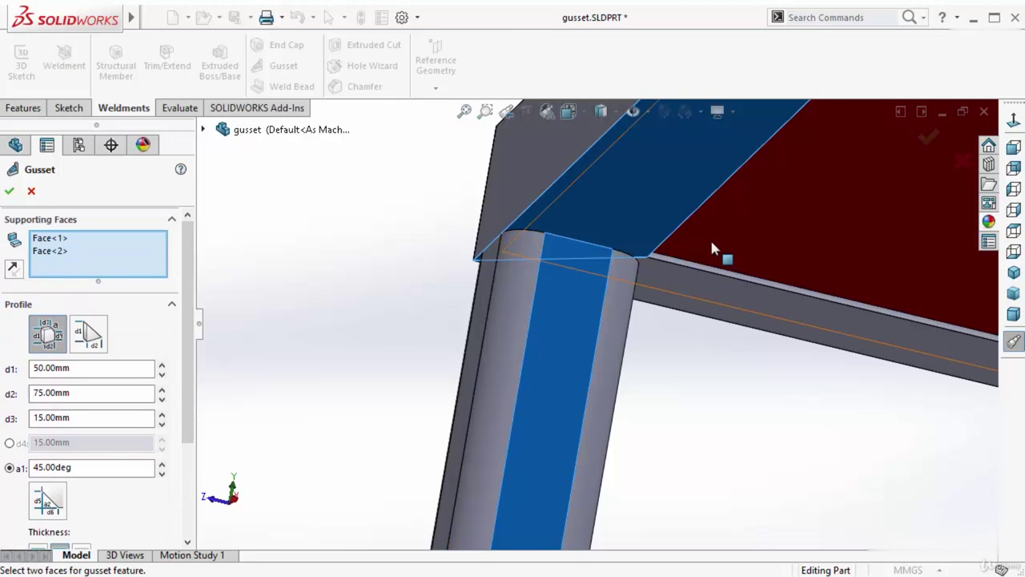
- Set the polygonal gusset's d2 length to 50 mm
{"action": "scroll", "coordinate": [621, 326], "scroll_direction": "up", "scroll_amount": 3}
{"action": "middle_click_drag", "start_coordinate": [624, 328], "coordinate": [612, 358]}
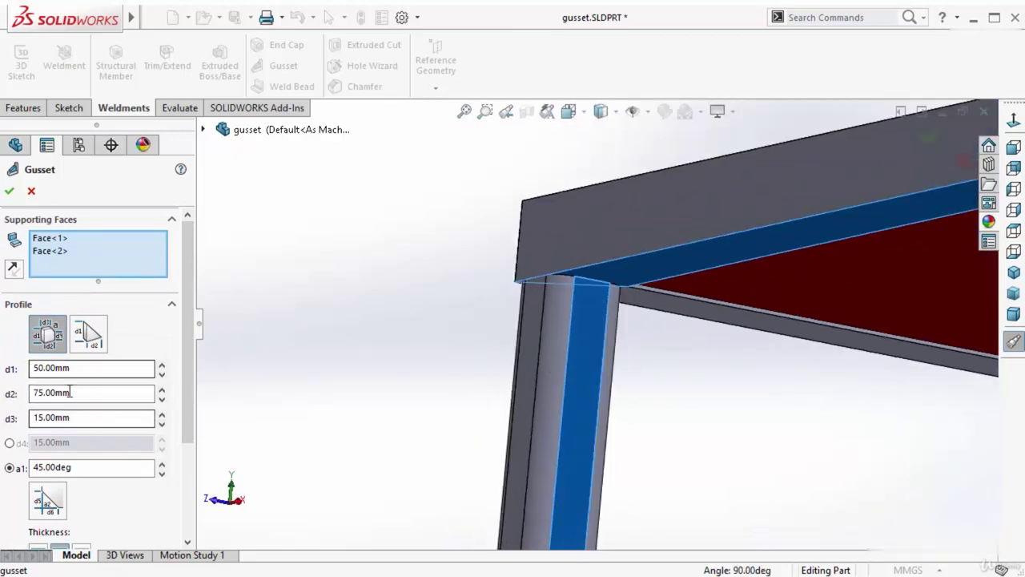
{"action": "middle_click_drag", "start_coordinate": [606, 298], "coordinate": [633, 293]}
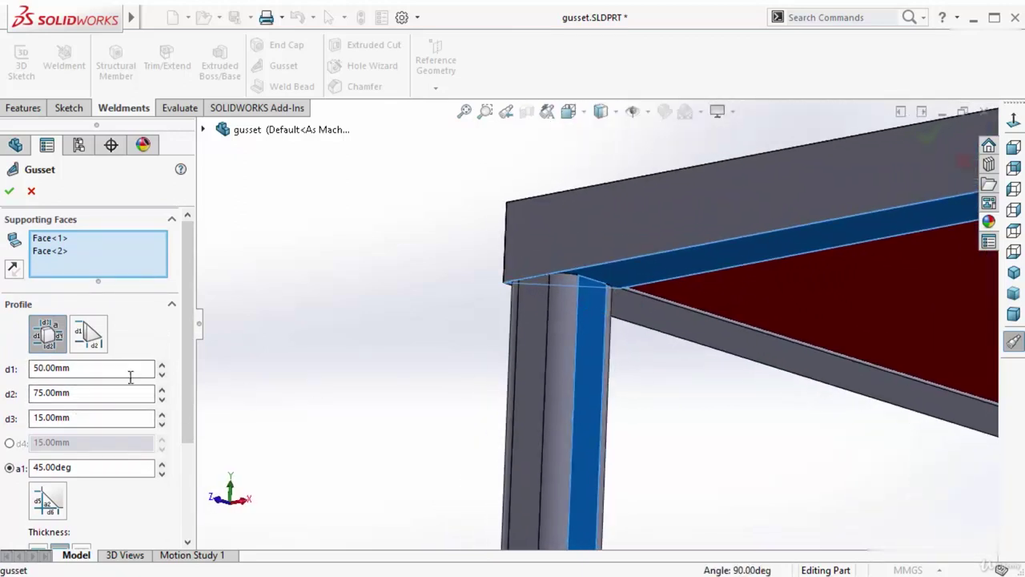
{"action": "left_click", "coordinate": [88, 392]}
{"action": "type", "text": "50"}
{"action": "key", "text": "Return"}
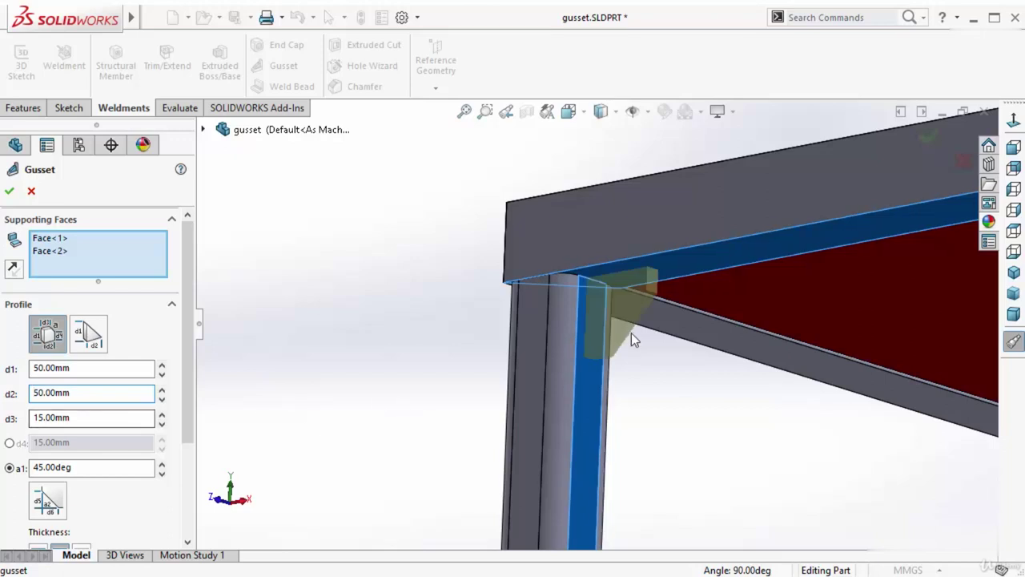
- Try adding a chamfer to the gusset's inner corner where the leg meets the top rail
{"action": "middle_click_drag", "start_coordinate": [631, 333], "coordinate": [688, 362]}
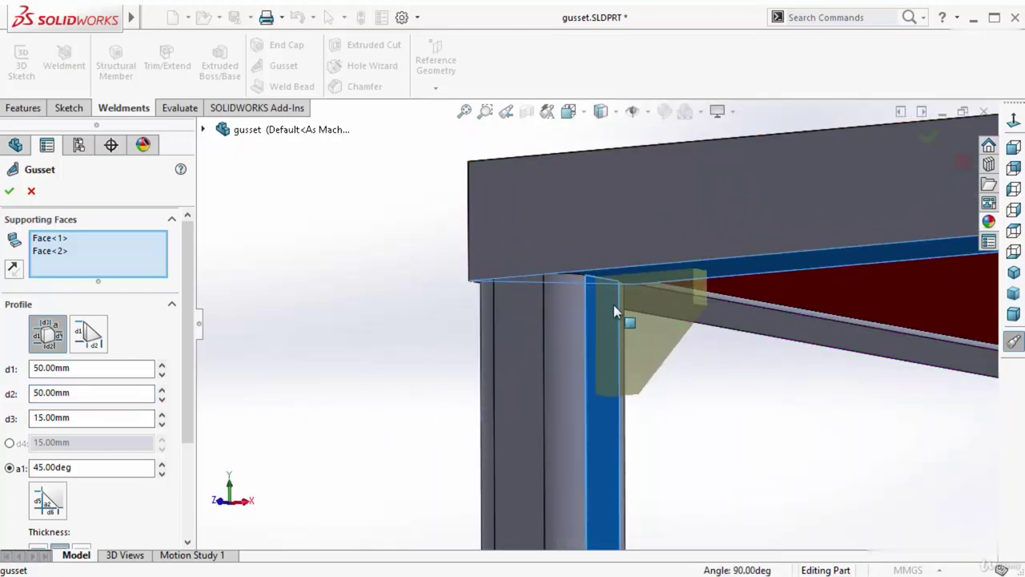
{"action": "scroll", "coordinate": [620, 293], "scroll_direction": "down", "scroll_amount": 3}
{"action": "left_click", "coordinate": [53, 500]}
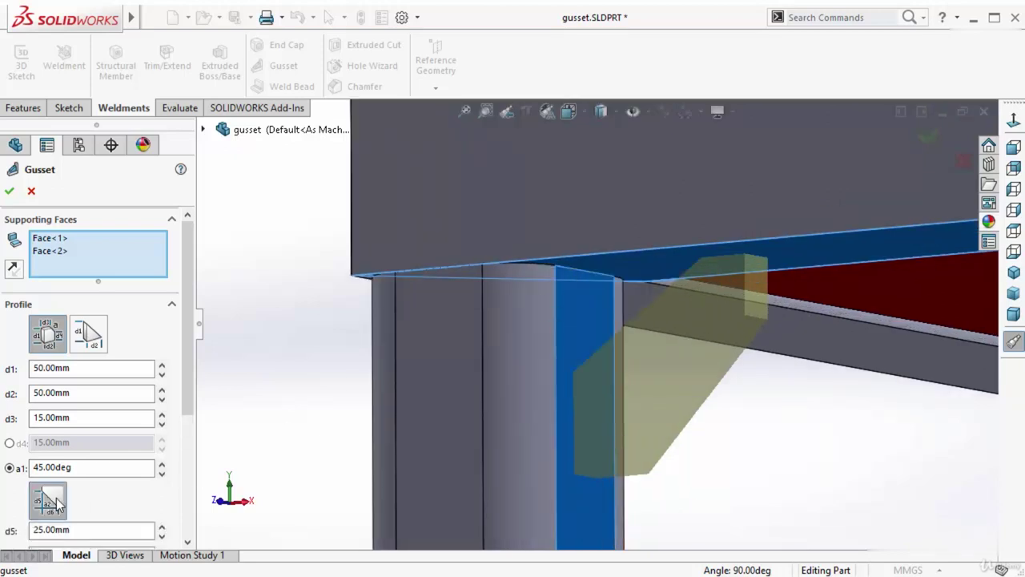
{"action": "left_click_drag", "start_coordinate": [183, 406], "coordinate": [190, 319]}
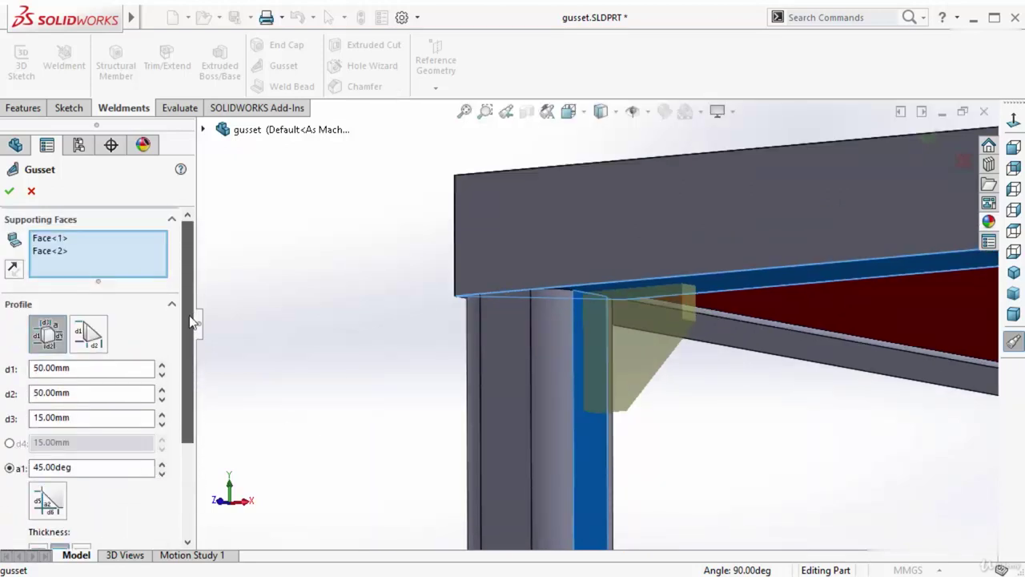
- Apply the edited polygonal gusset and inspect it at the corner between the leg and top rail
{"action": "left_click", "coordinate": [10, 190]}
{"action": "scroll", "coordinate": [632, 352], "scroll_direction": "up", "scroll_amount": 2}
{"action": "scroll", "coordinate": [553, 268], "scroll_direction": "down", "scroll_amount": 3}
{"action": "middle_click_drag", "start_coordinate": [554, 267], "coordinate": [558, 236]}
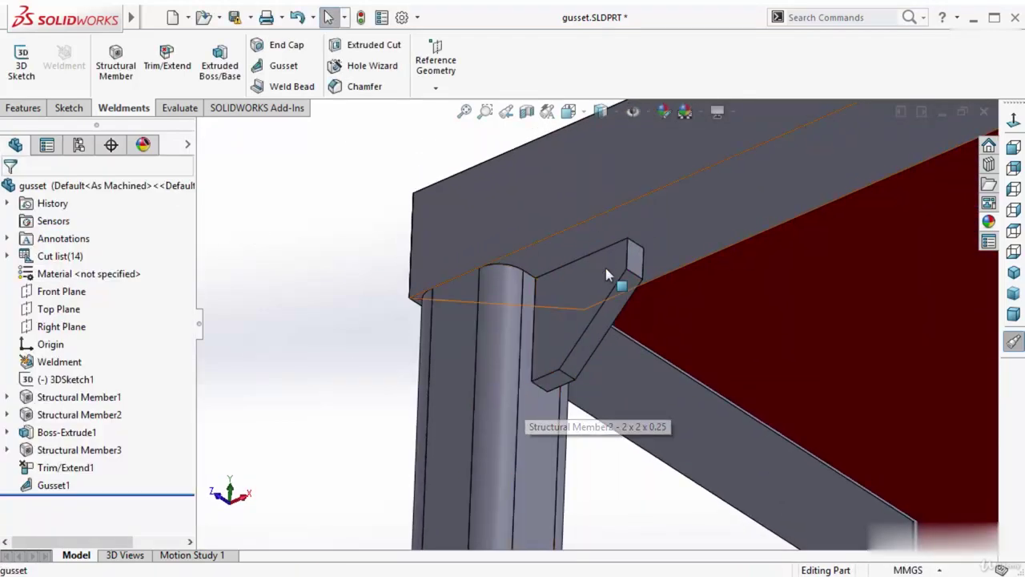
- Start a new gusset at the lower joint, supported by the leg's flat inner face and the round cross tube
{"action": "scroll", "coordinate": [663, 314], "scroll_direction": "up", "scroll_amount": 5}
{"action": "middle_click_drag", "start_coordinate": [663, 313], "coordinate": [552, 534]}
{"action": "scroll", "coordinate": [512, 517], "scroll_direction": "down", "scroll_amount": 1}
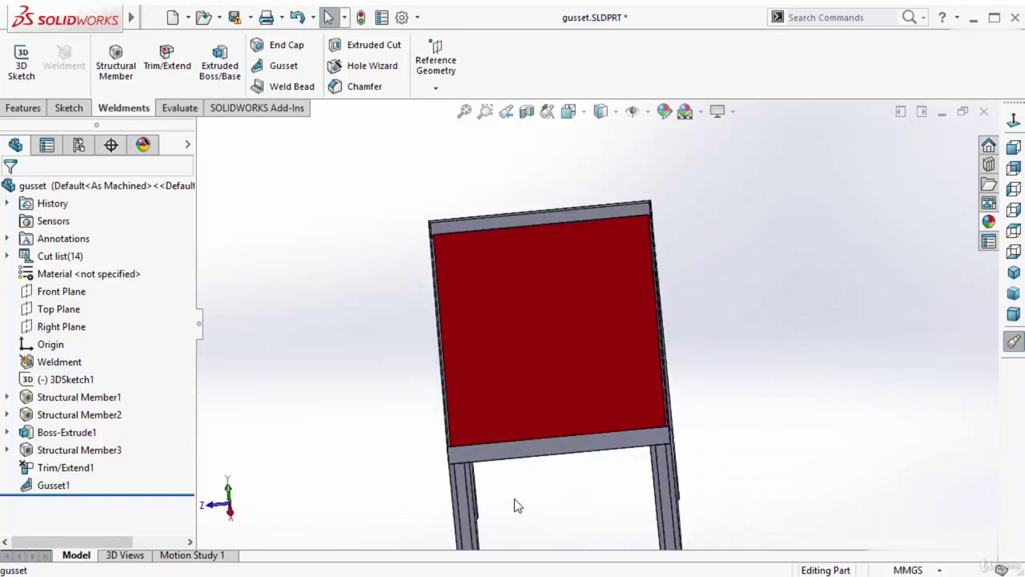
{"action": "scroll", "coordinate": [720, 112], "scroll_direction": "up", "scroll_amount": 4}
{"action": "scroll", "coordinate": [603, 377], "scroll_direction": "down", "scroll_amount": 10}
{"action": "middle_click_drag", "start_coordinate": [603, 377], "coordinate": [640, 419]}
{"action": "scroll", "coordinate": [752, 336], "scroll_direction": "down", "scroll_amount": 4}
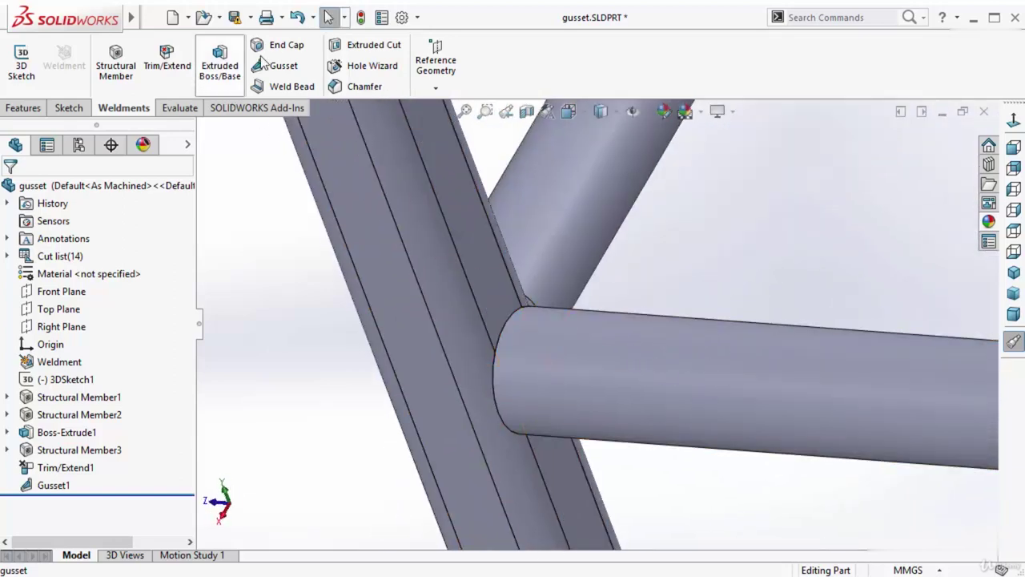
{"action": "left_click", "coordinate": [283, 66]}
{"action": "left_click", "coordinate": [478, 269]}
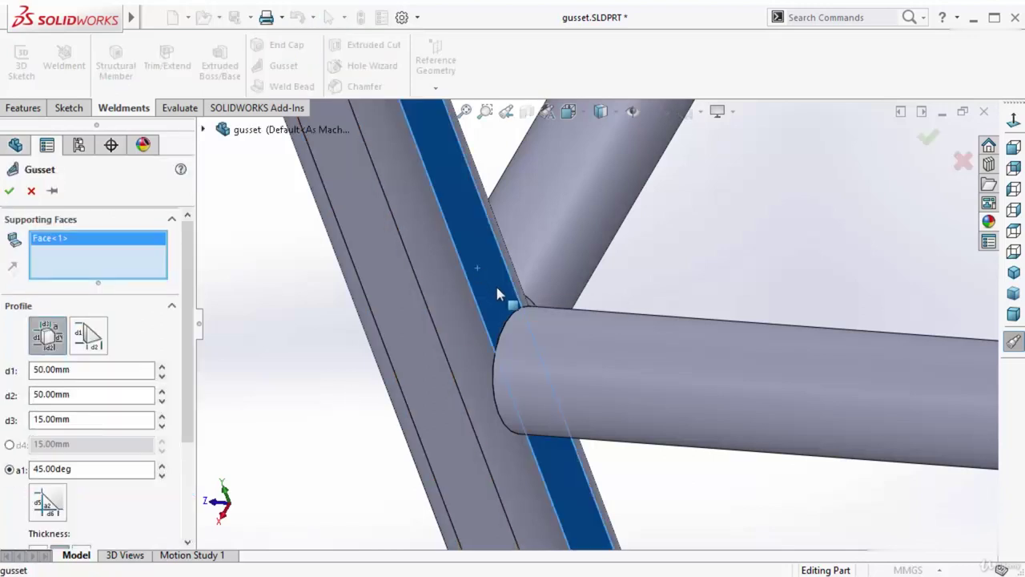
{"action": "left_click", "coordinate": [663, 366]}
{"action": "scroll", "coordinate": [651, 268], "scroll_direction": "up", "scroll_amount": 2}
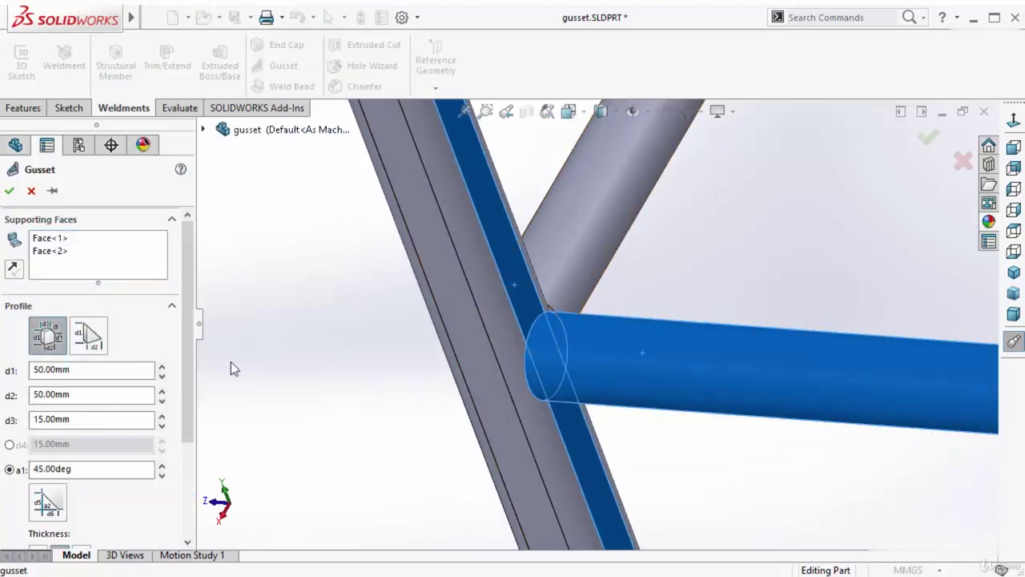
- Use the leg's long edge as the gusset's location reference and switch to the triangular profile
{"action": "left_click_drag", "start_coordinate": [188, 380], "coordinate": [201, 466]}
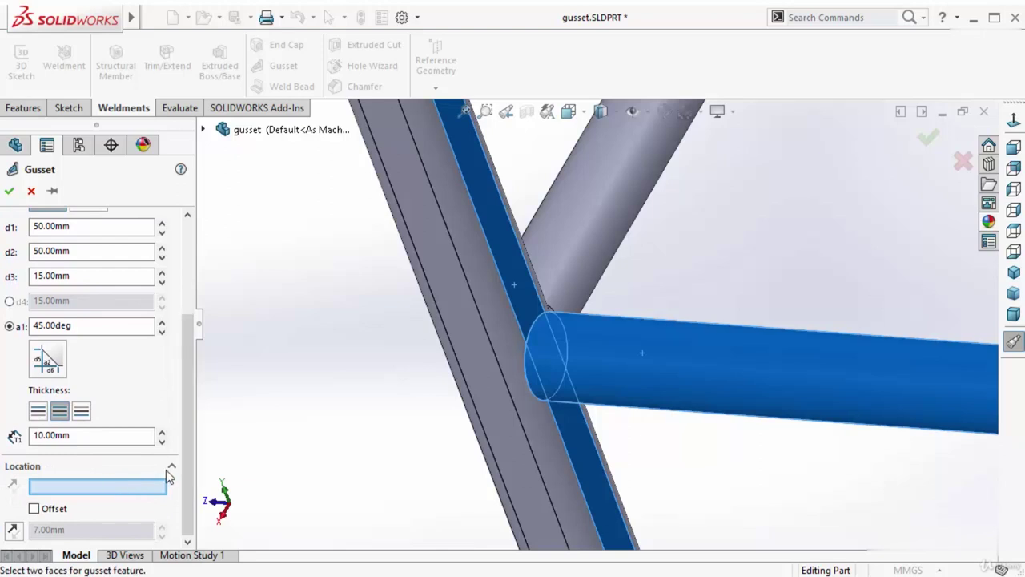
{"action": "left_click", "coordinate": [484, 325]}
{"action": "scroll", "coordinate": [121, 353], "scroll_direction": "up", "scroll_amount": 5}
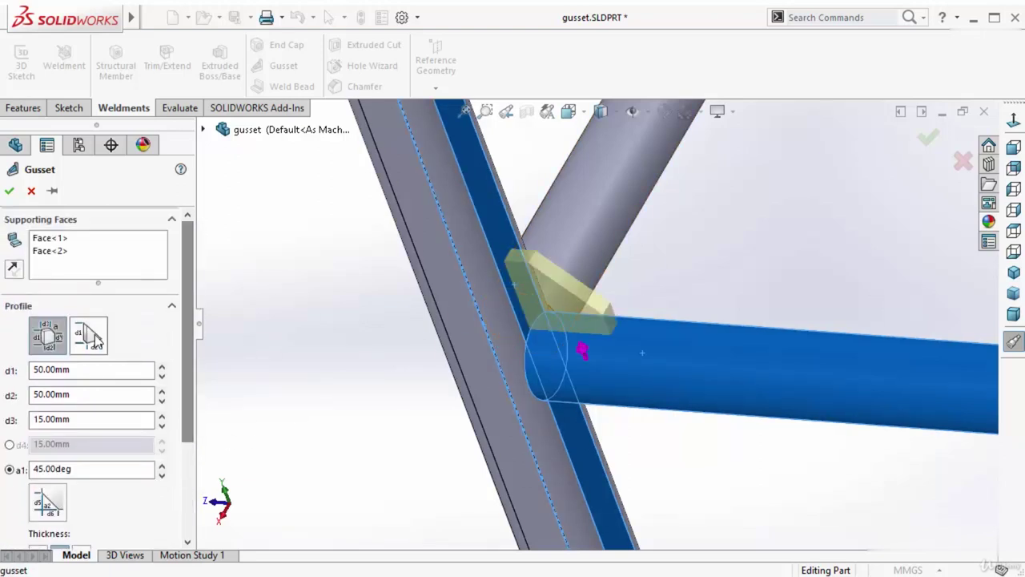
{"action": "left_click", "coordinate": [95, 336]}
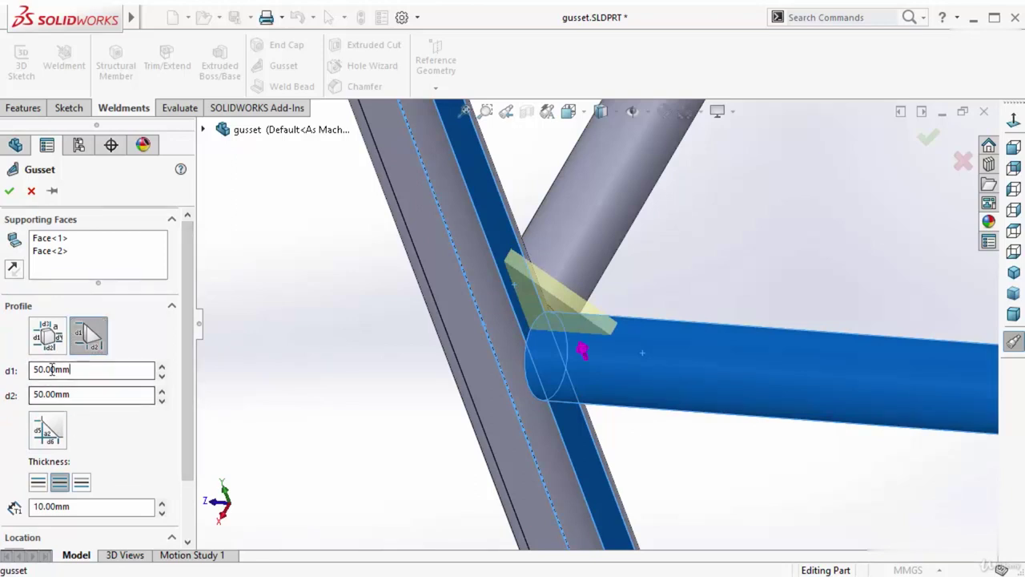
- Set the triangular gusset's d1 and d2 lengths to 75 mm and create it
{"action": "double_click", "coordinate": [80, 369]}
{"action": "type", "text": "5"}
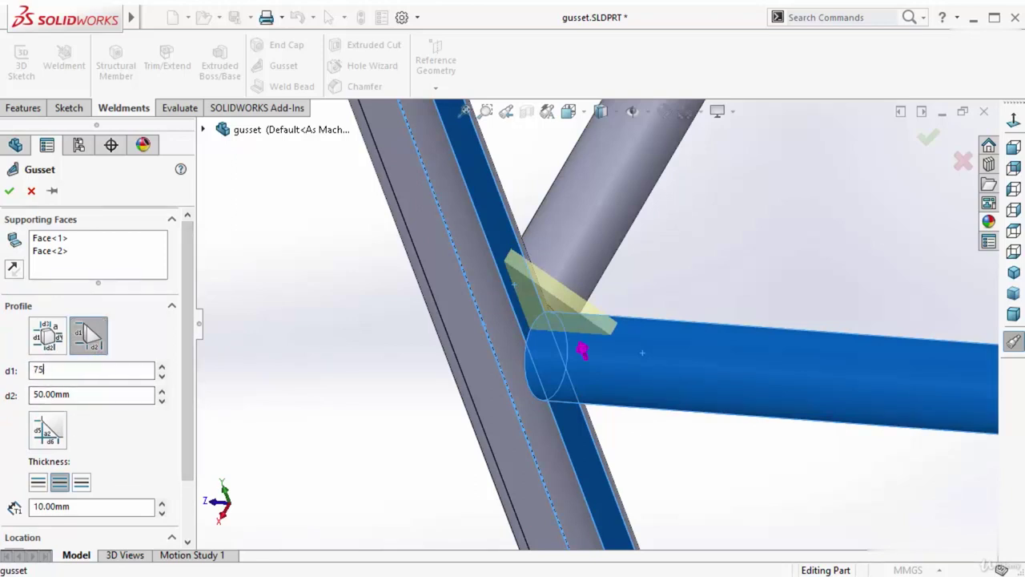
{"action": "key", "text": "Return"}
{"action": "left_click_drag", "start_coordinate": [80, 394], "coordinate": [26, 395]}
{"action": "type", "text": "75"}
{"action": "key", "text": "Return"}
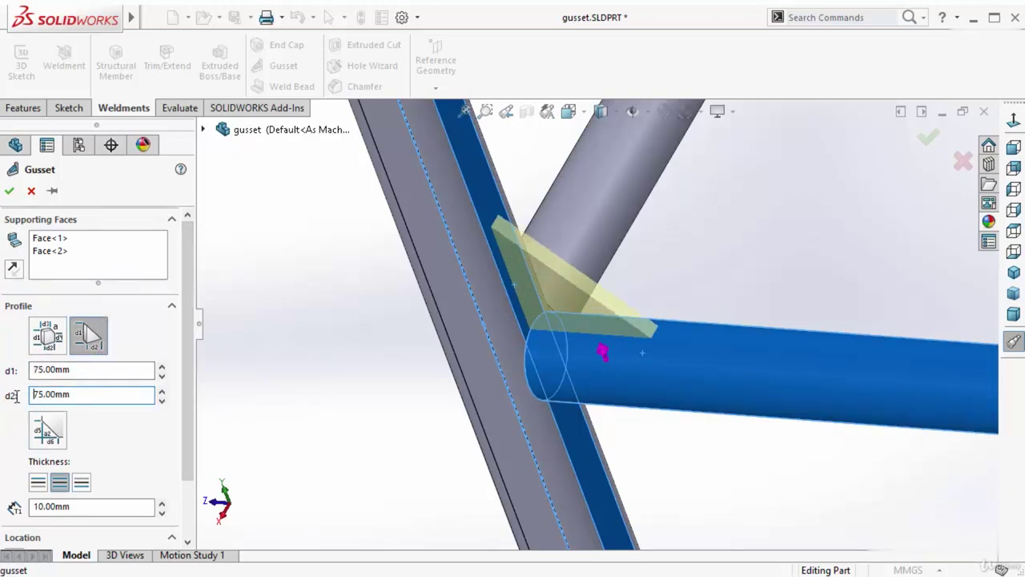
{"action": "mouse_move", "coordinate": [188, 389]}
{"action": "left_mouse_down"}
{"action": "mouse_move", "coordinate": [176, 466]}
{"action": "mouse_move", "coordinate": [176, 401]}
{"action": "left_mouse_up"}
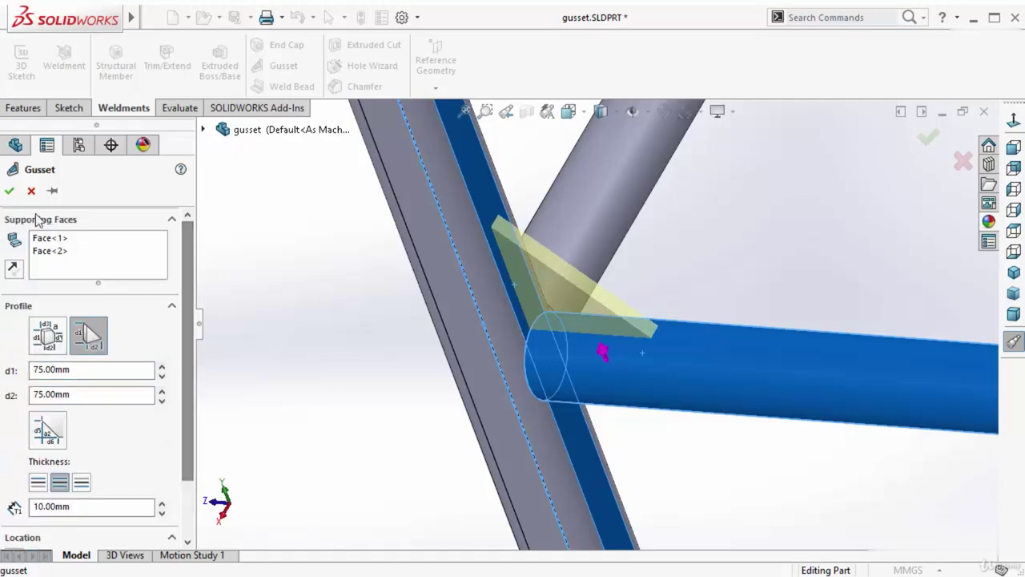
{"action": "left_click", "coordinate": [9, 190]}
{"action": "key", "text": "Return"}
- Create a 75 × 75 mm triangular gusset, 10 mm thick, between the two round cross tubes meeting at the leg
{"action": "middle_click_drag", "start_coordinate": [607, 304], "coordinate": [481, 336]}
{"action": "left_click", "coordinate": [282, 65]}
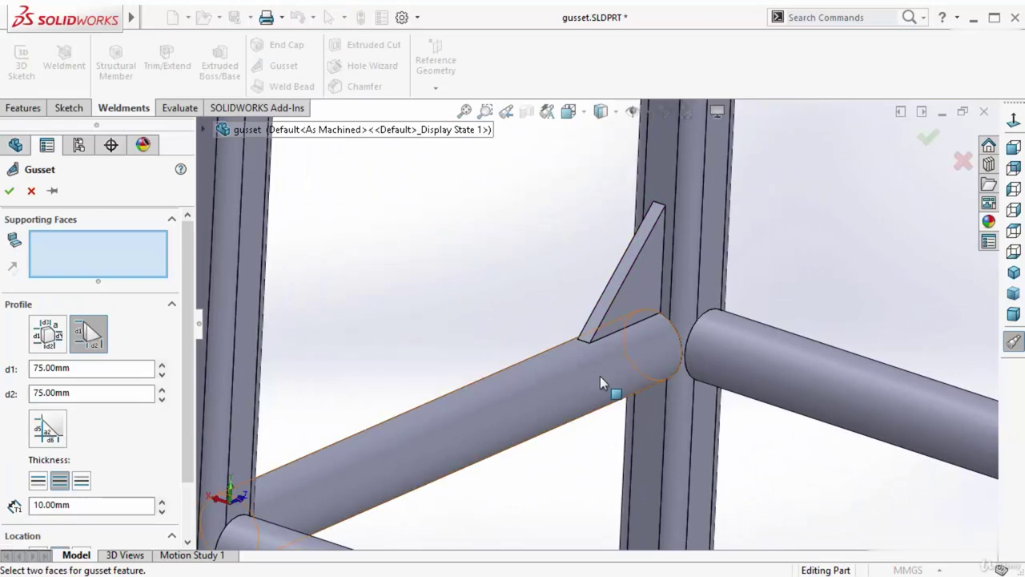
{"action": "left_click", "coordinate": [630, 359]}
{"action": "left_click", "coordinate": [739, 359]}
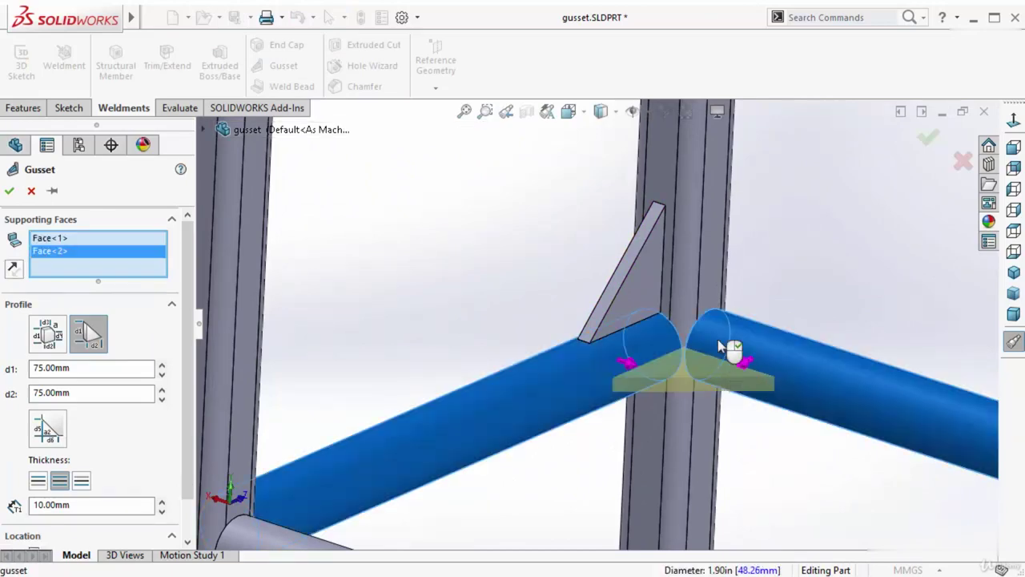
{"action": "middle_click_drag", "start_coordinate": [674, 367], "coordinate": [672, 403]}
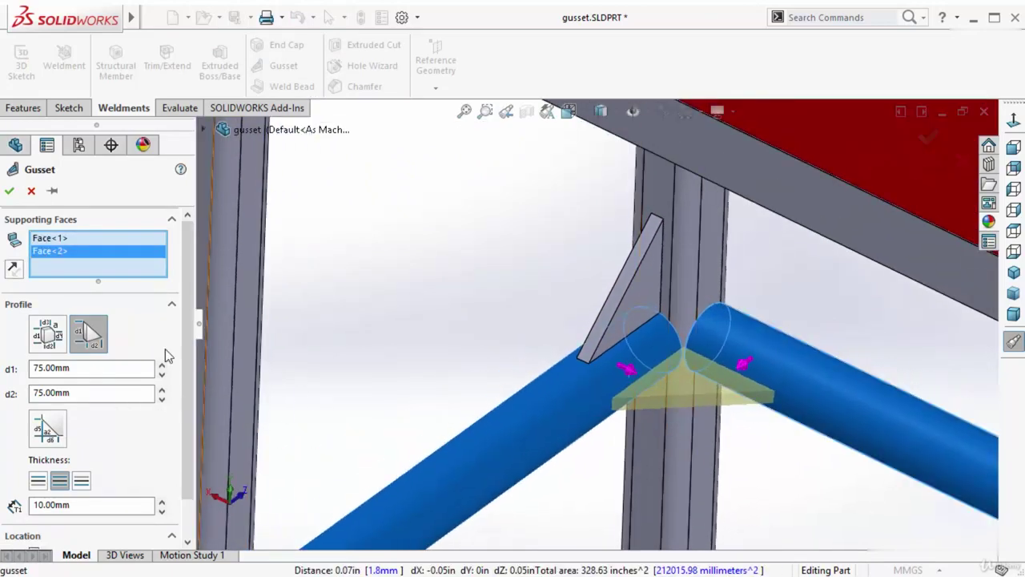
{"action": "scroll", "coordinate": [187, 441], "scroll_direction": "down", "scroll_amount": 1}
{"action": "scroll", "coordinate": [186, 441], "scroll_direction": "up", "scroll_amount": 1}
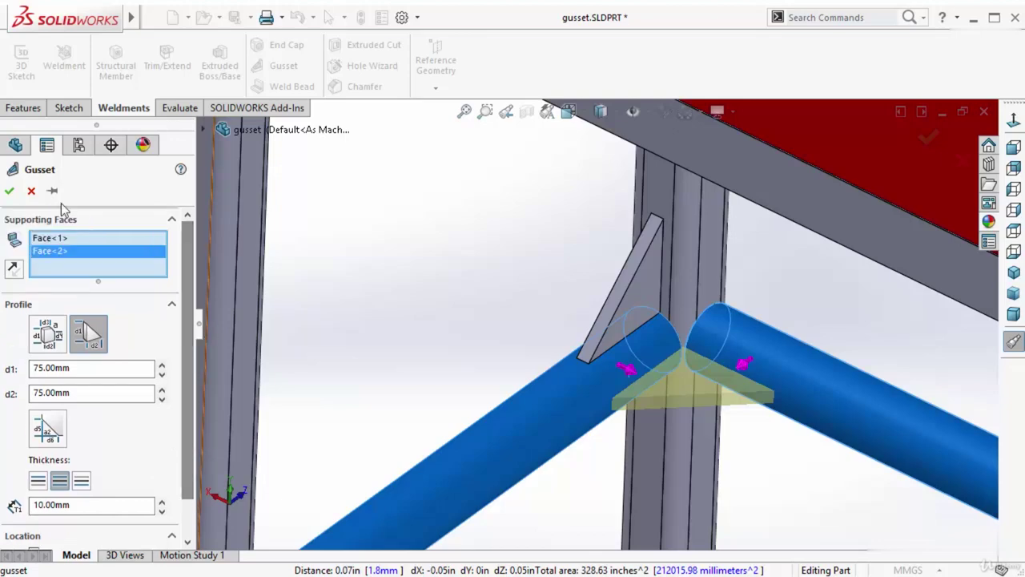
{"action": "left_click", "coordinate": [10, 191]}
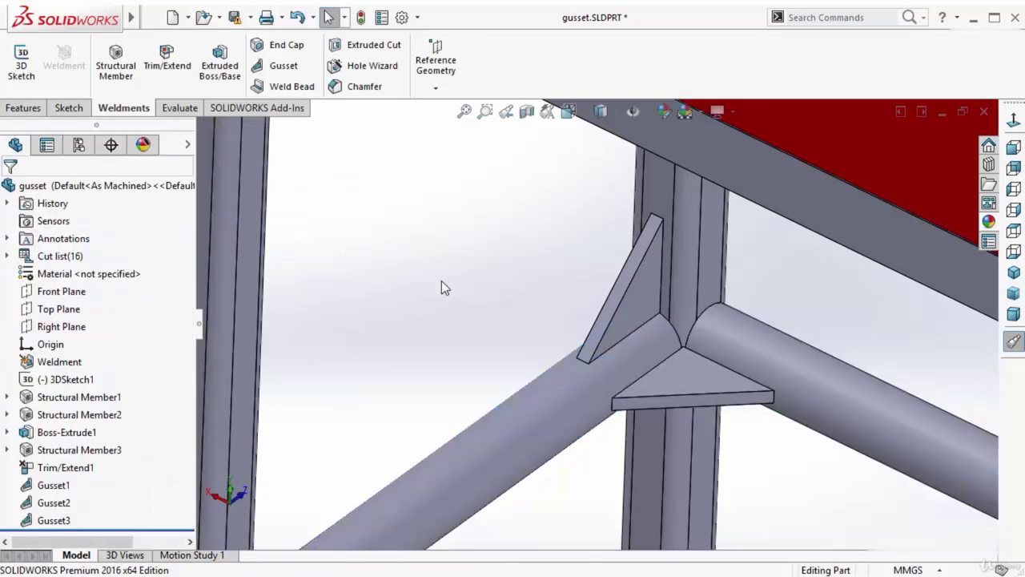